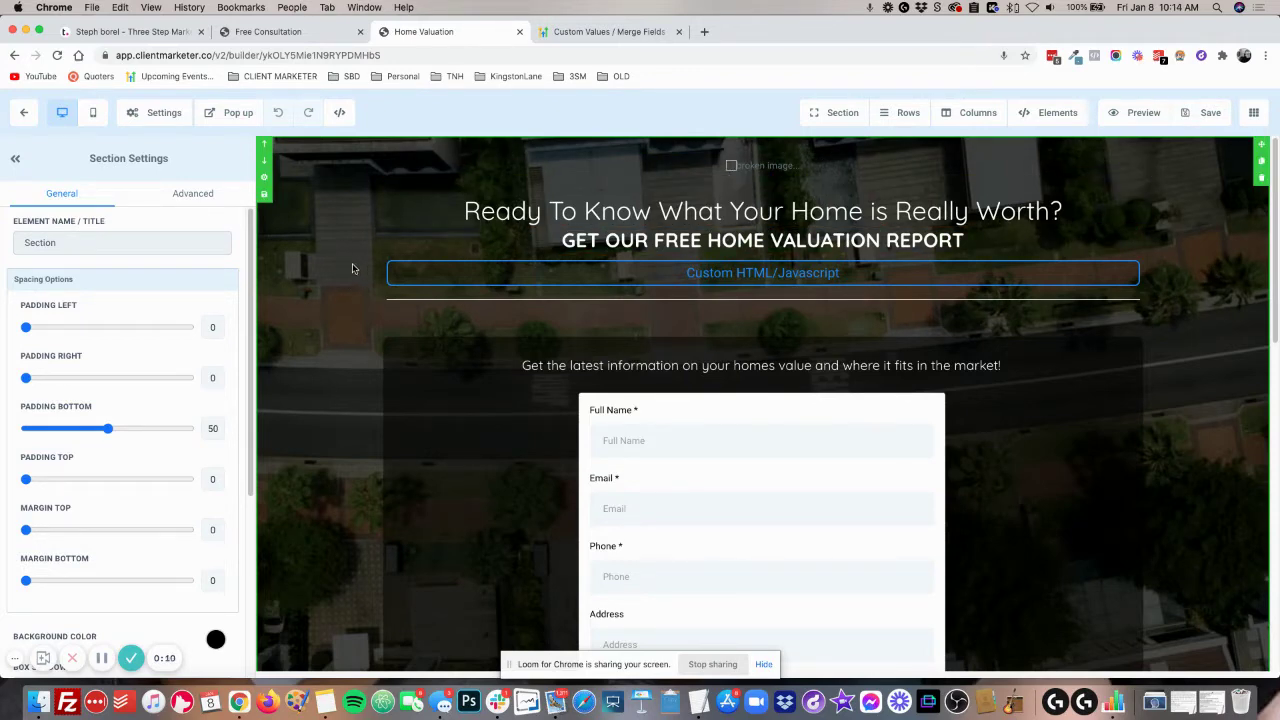
Inspect the image source settings of the header logo and the footer logo on the Home Valuation page.
click(740, 167)
scroll(536, 325, down, 10)
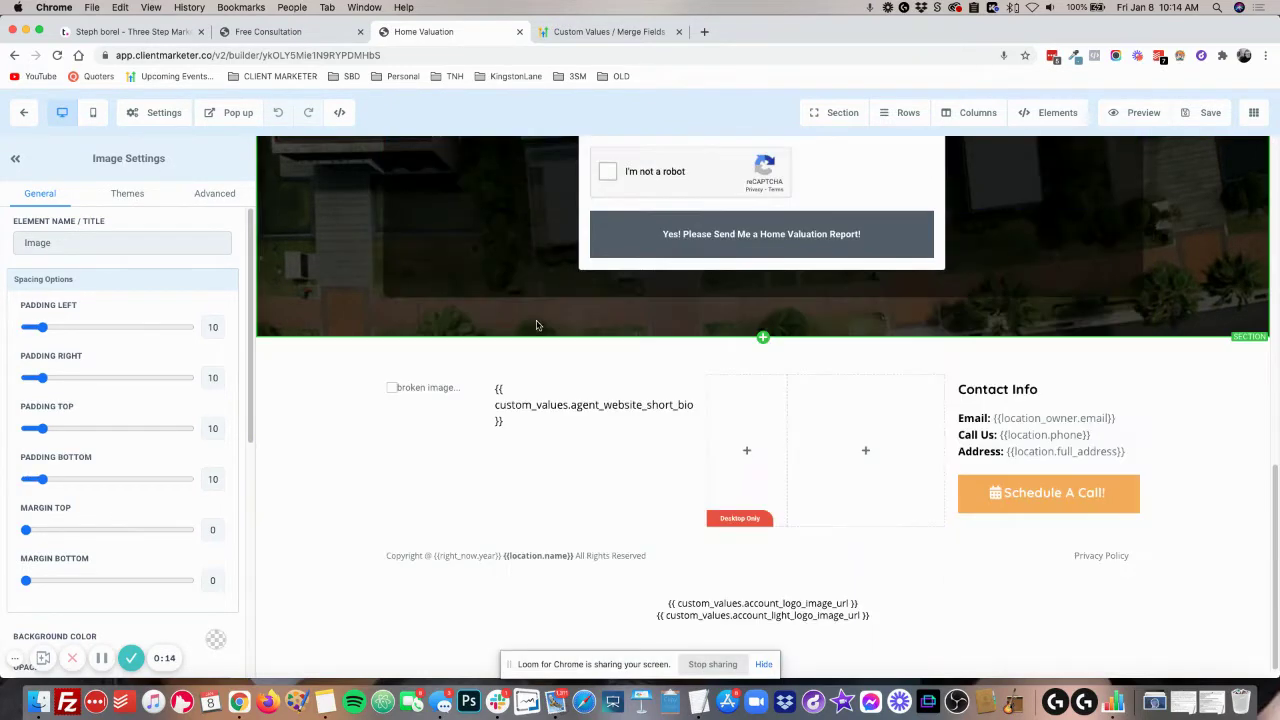
click(411, 392)
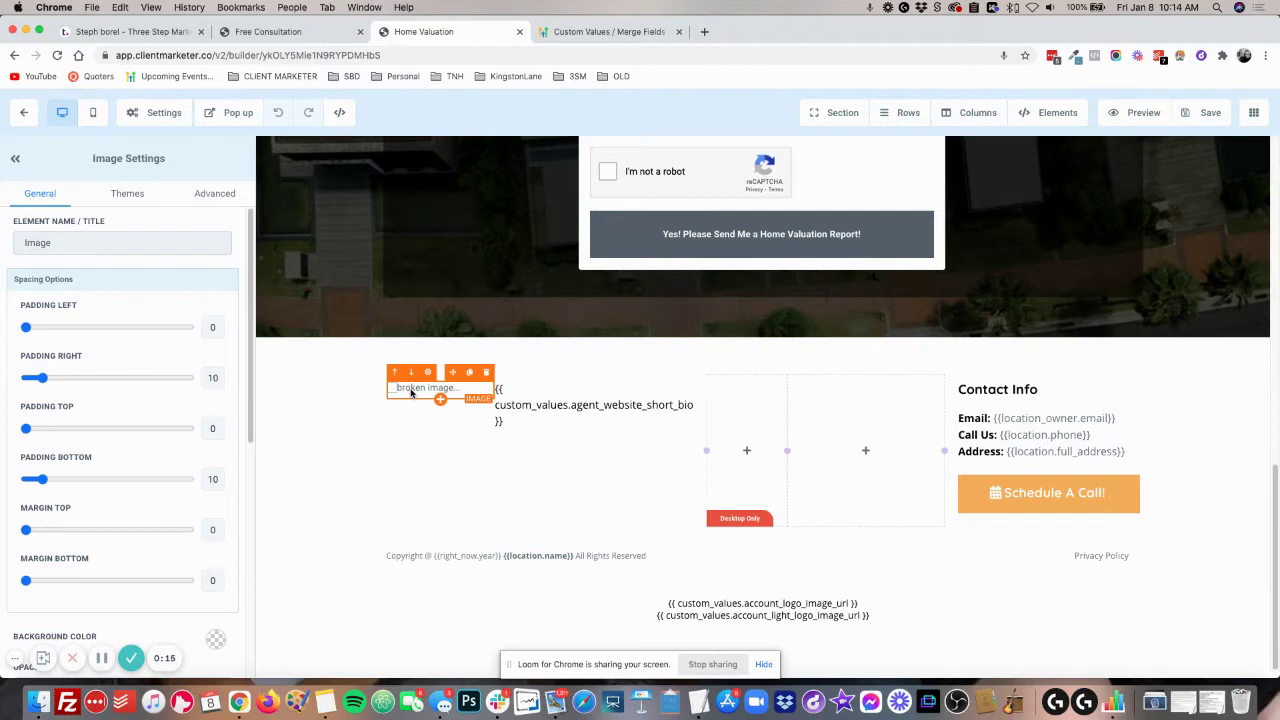
scroll(206, 425, down, 8)
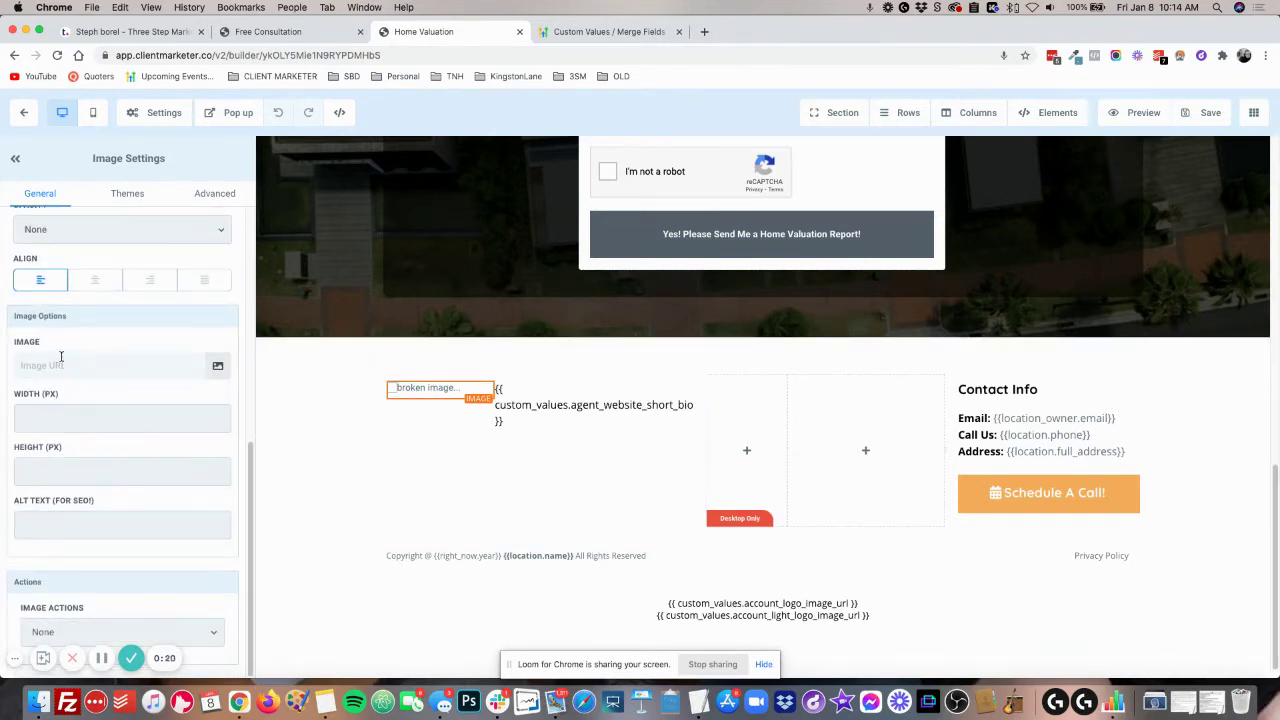
scroll(497, 417, up, 10)
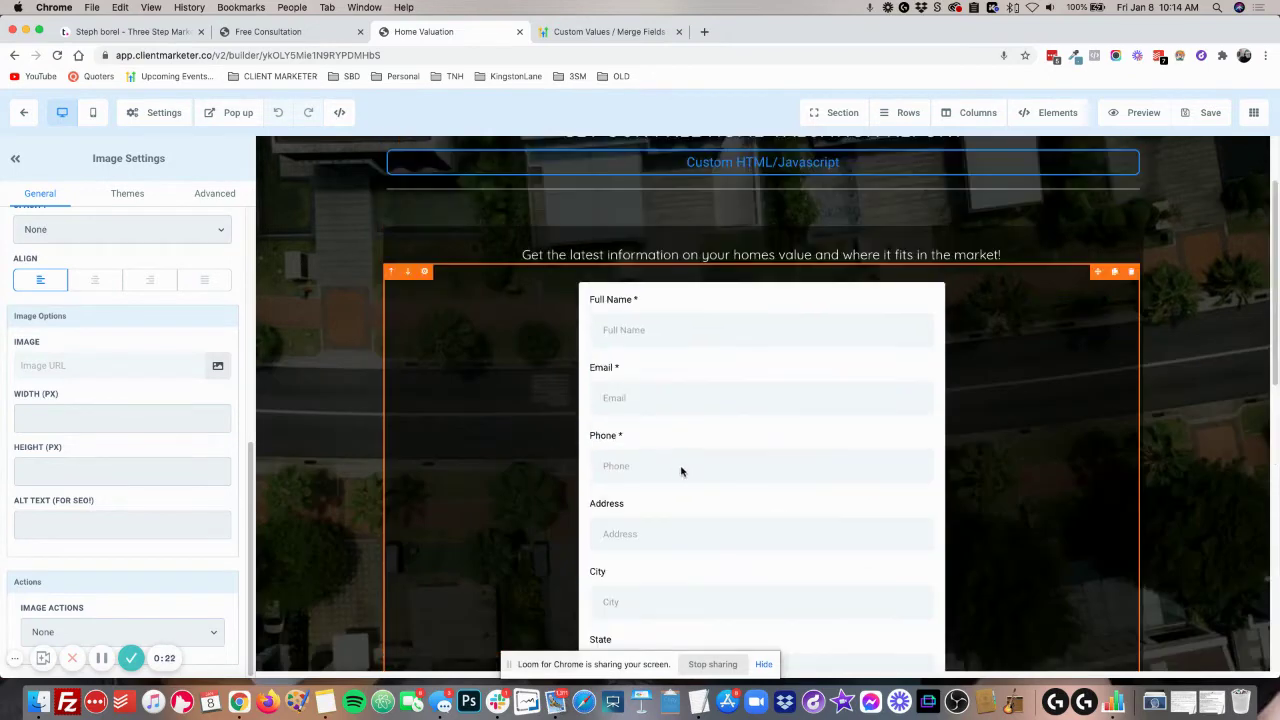
click(739, 170)
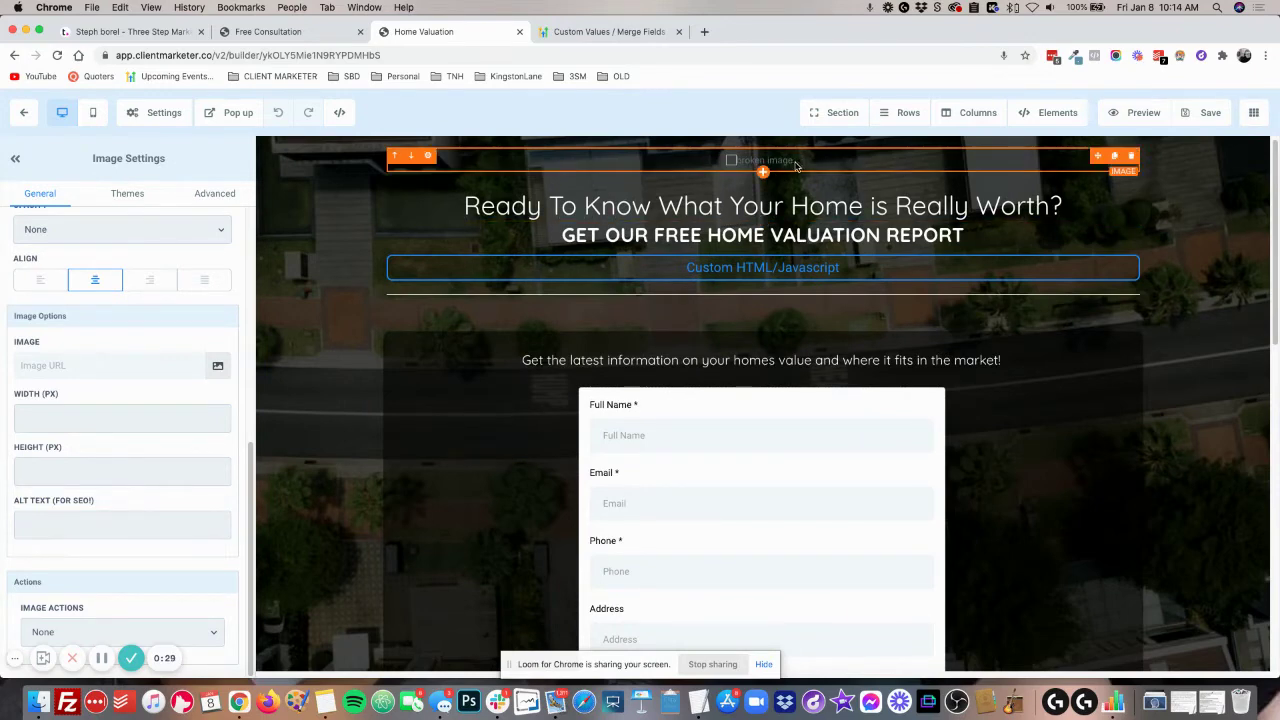
click(752, 160)
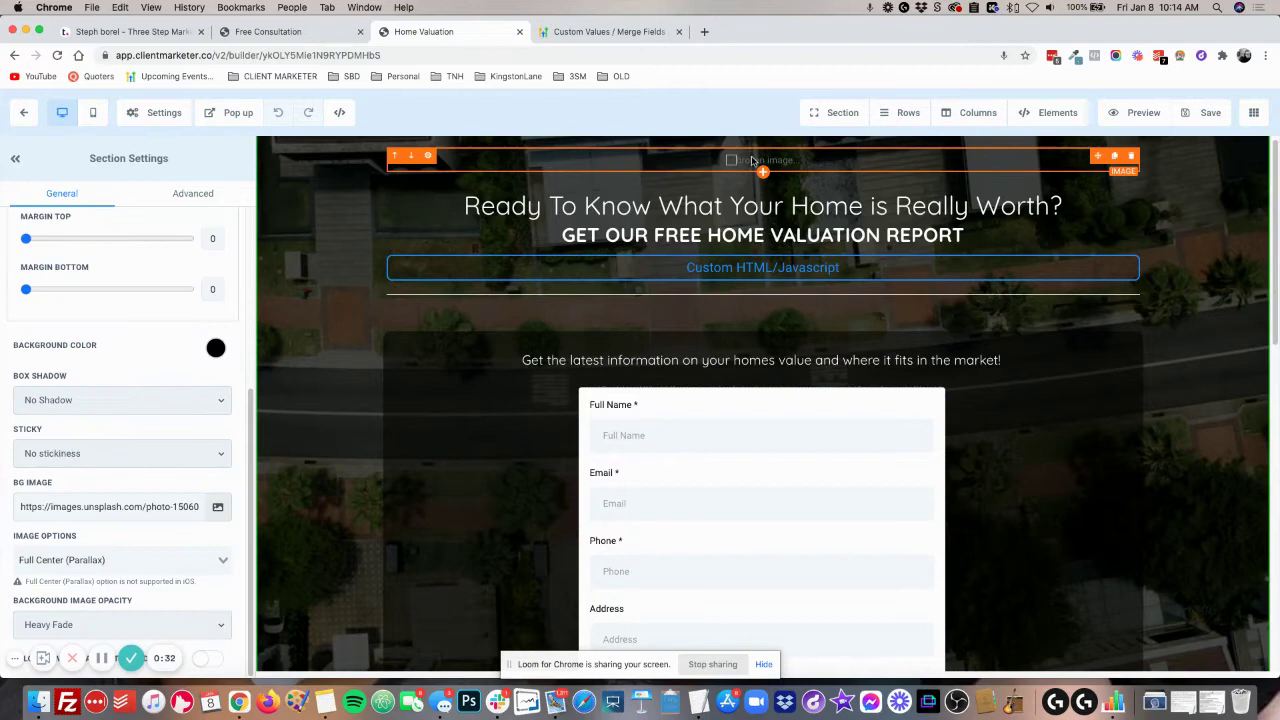
Open the code of the custom HTML/Javascript element under the heading and read through the whole logo replacement script.
click(732, 267)
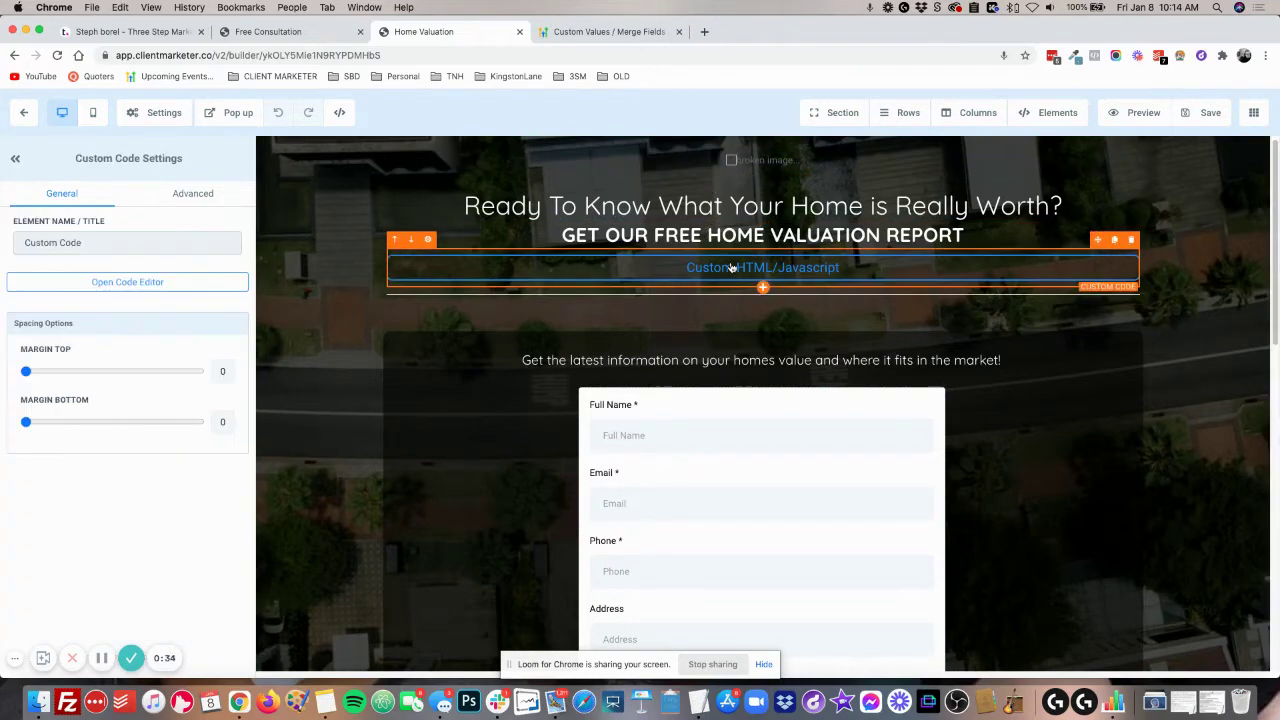
click(143, 290)
click(538, 288)
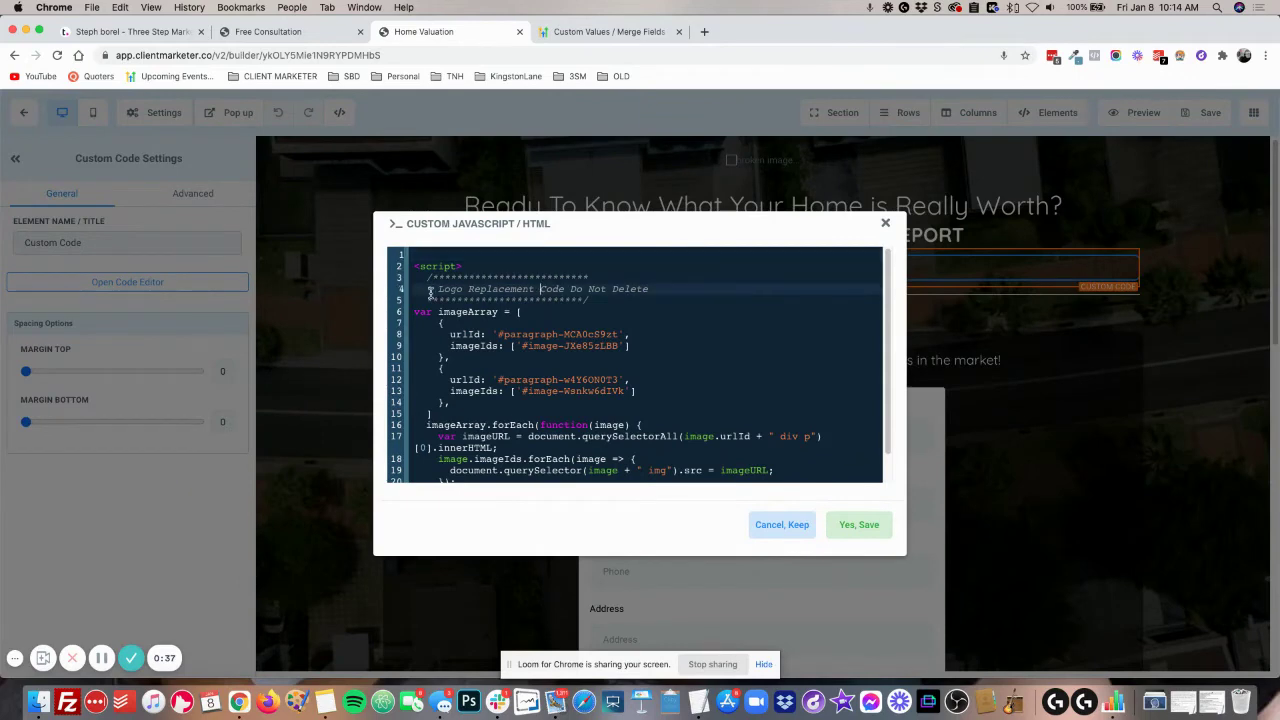
drag(413, 266, 632, 391)
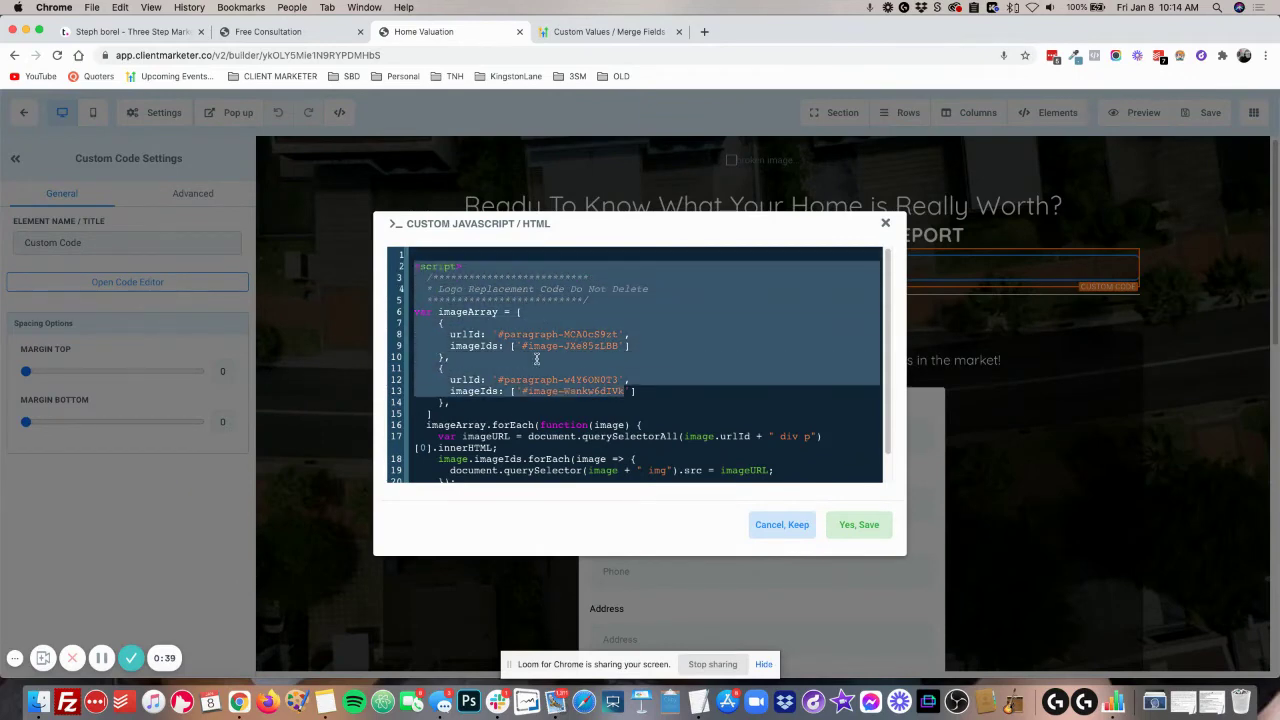
click(499, 344)
click(415, 266)
drag(414, 266, 597, 398)
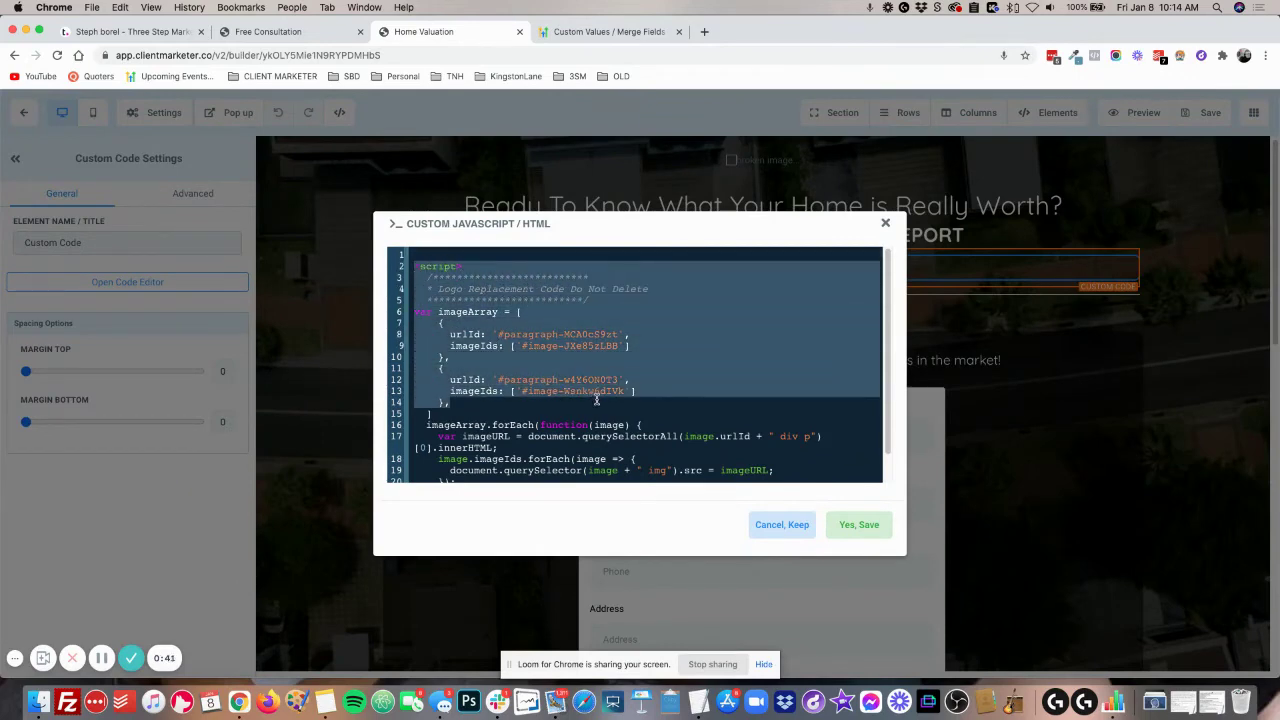
scroll(583, 376, down, 1)
click(500, 343)
drag(437, 275, 610, 456)
click(511, 436)
scroll(499, 434, down, 1)
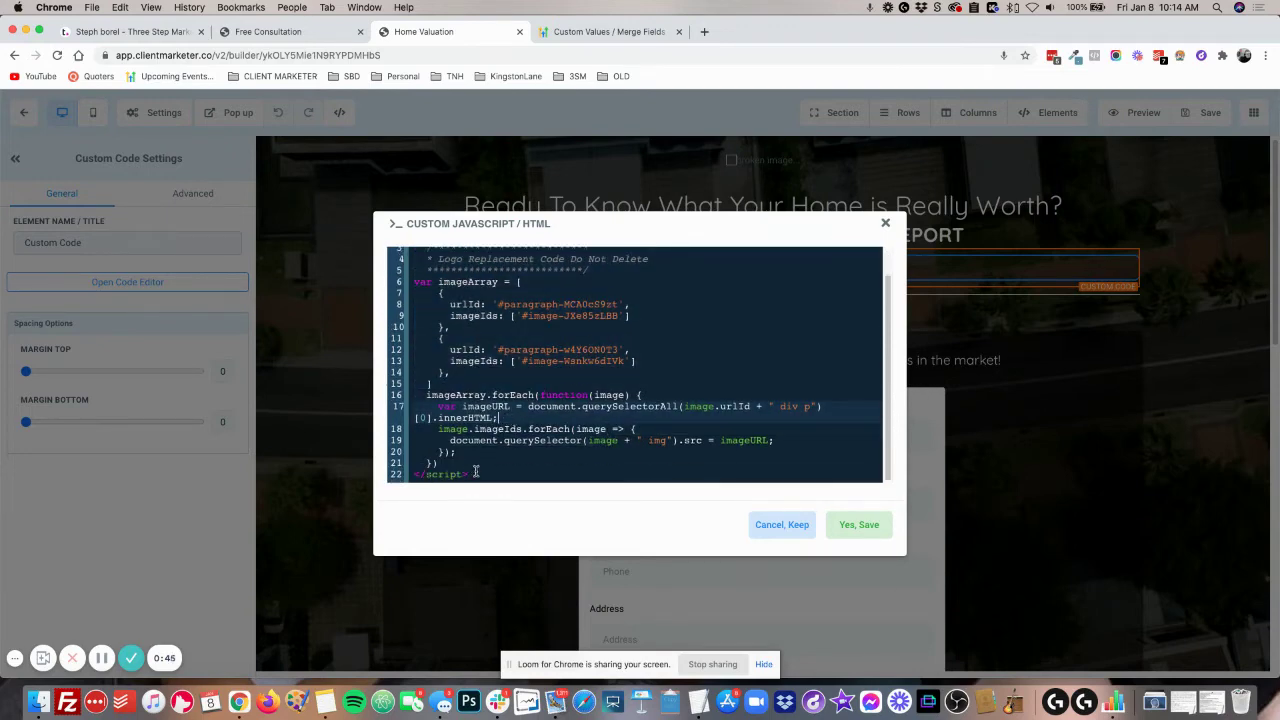
drag(476, 471, 424, 245)
click(493, 288)
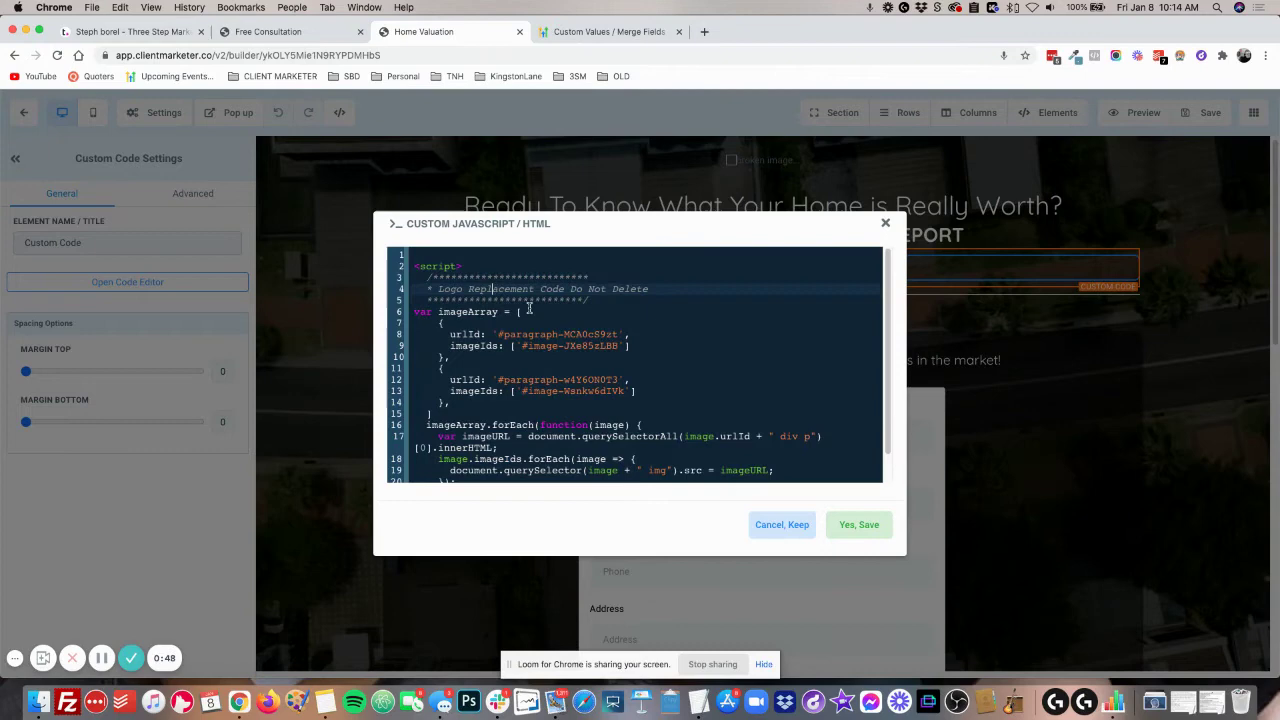
scroll(563, 333, down, 2)
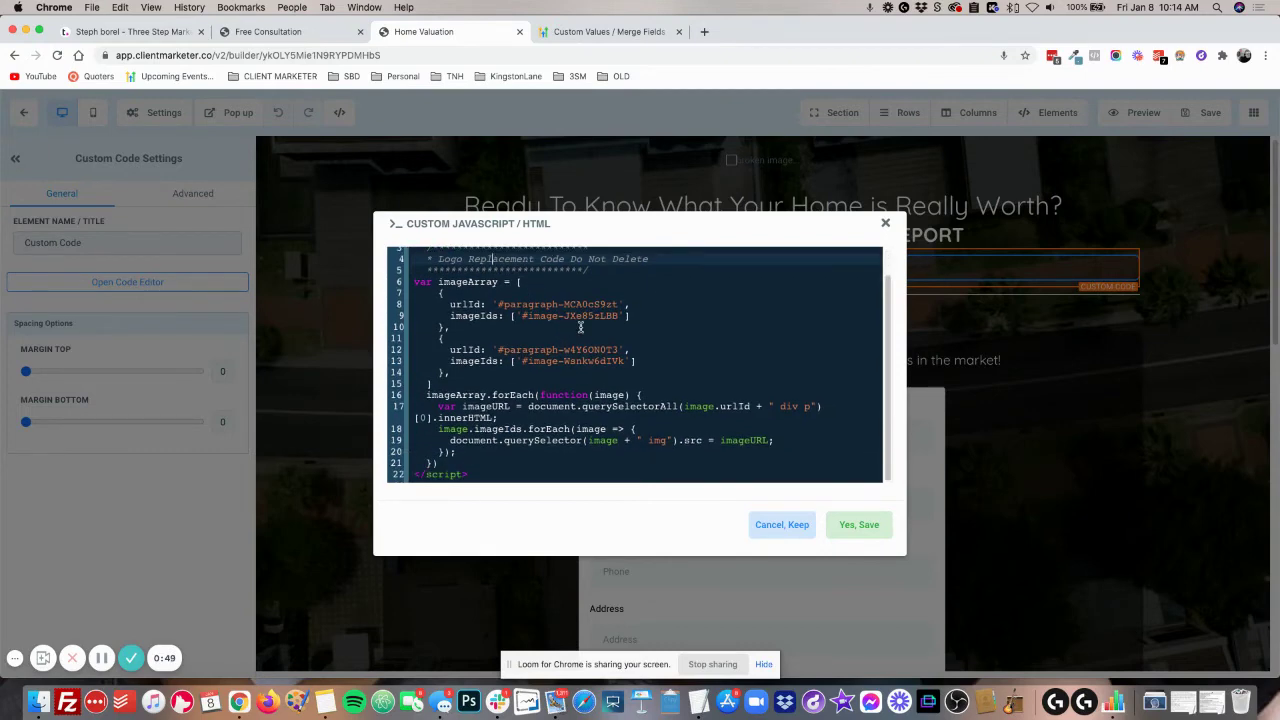
Examine the urlId and imageIds pairs of both imageArray entries in the script, and close the code without changes.
click(577, 315)
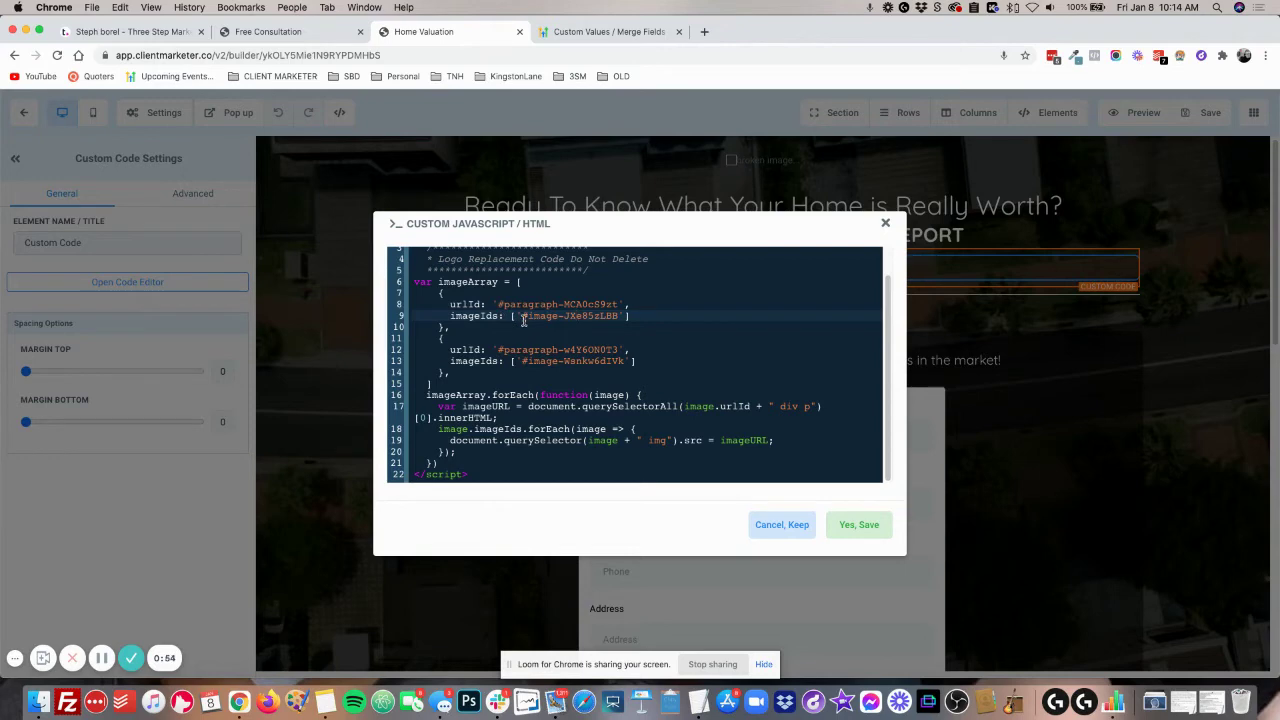
drag(520, 316, 618, 316)
click(618, 316)
drag(459, 374, 422, 303)
click(459, 340)
click(459, 374)
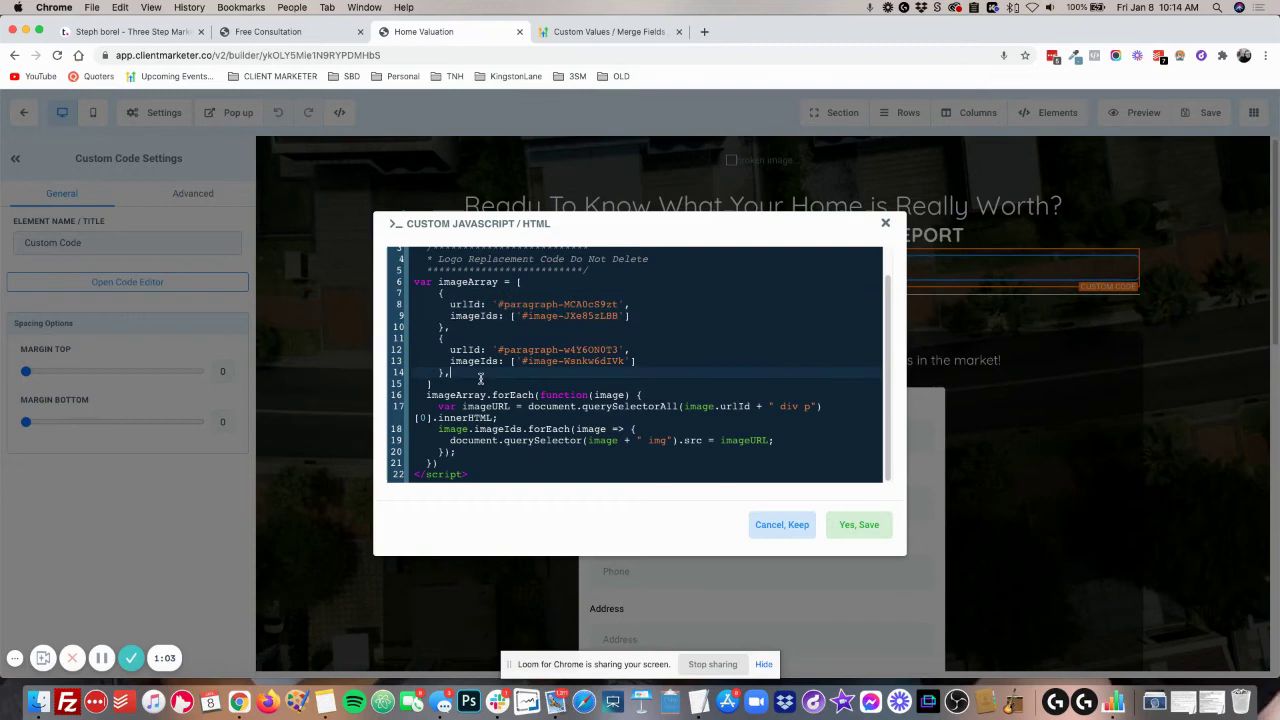
drag(458, 374, 445, 349)
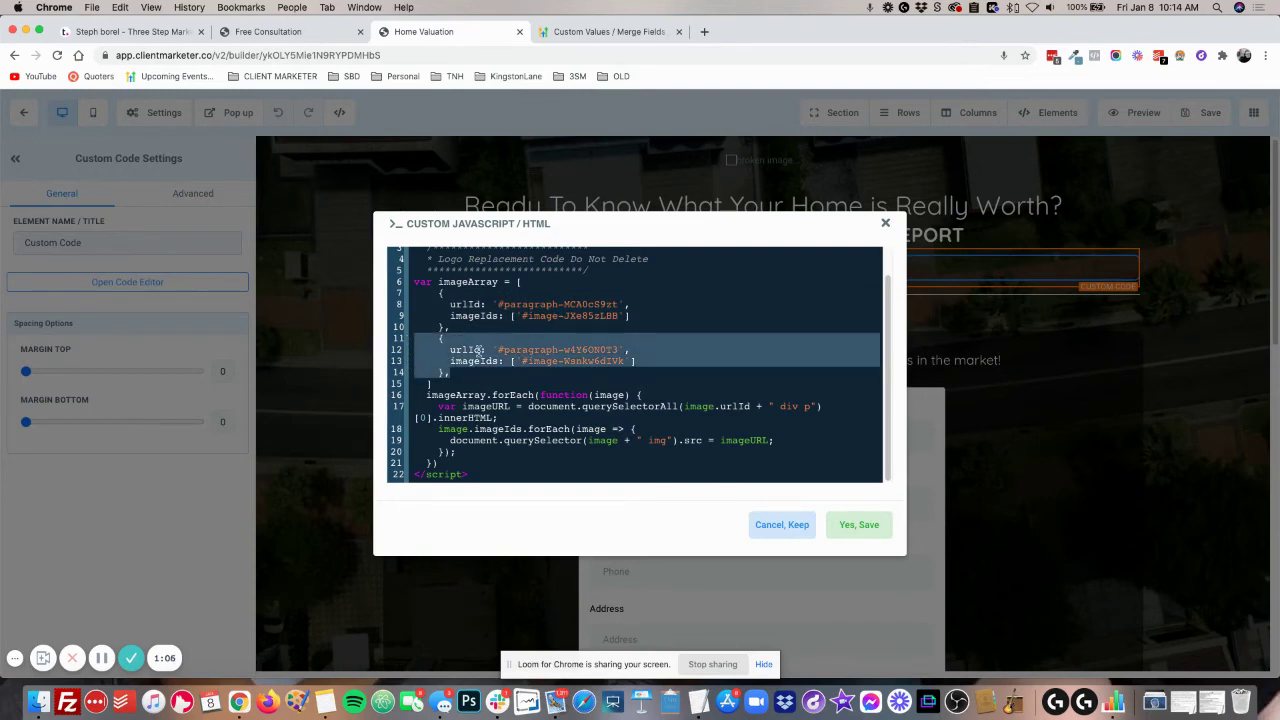
click(445, 362)
drag(461, 373, 401, 345)
click(526, 304)
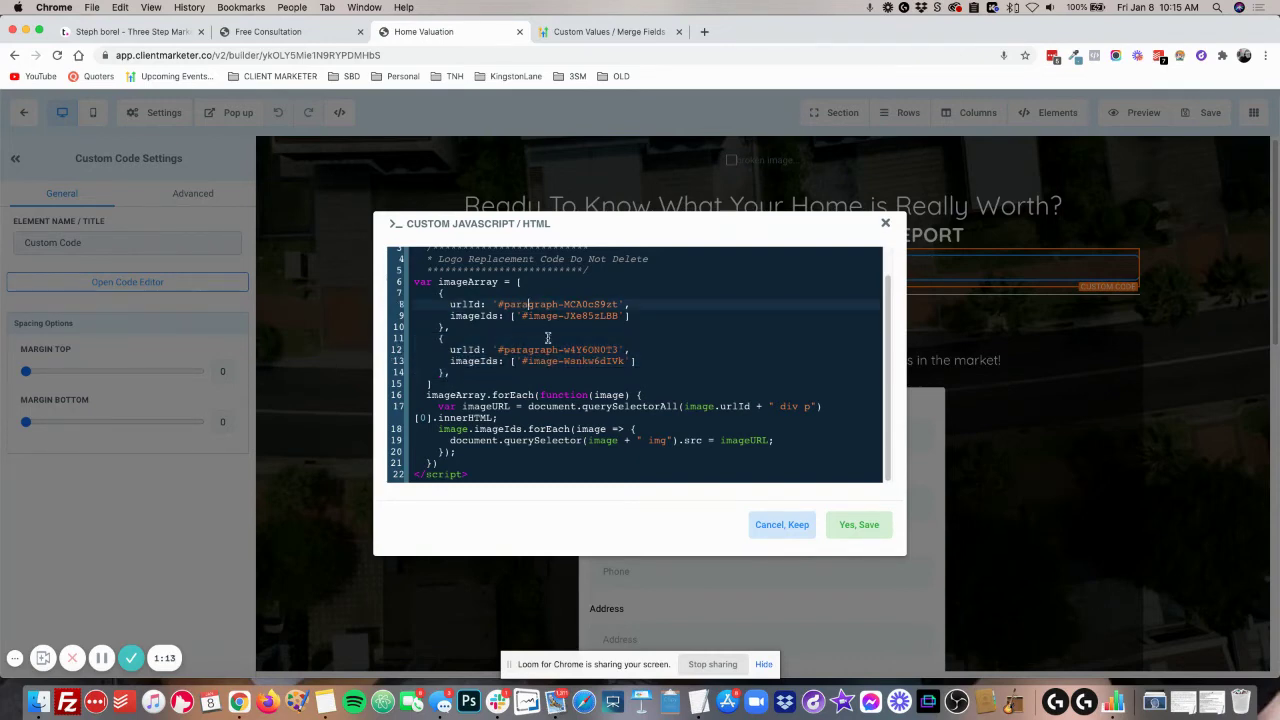
click(558, 316)
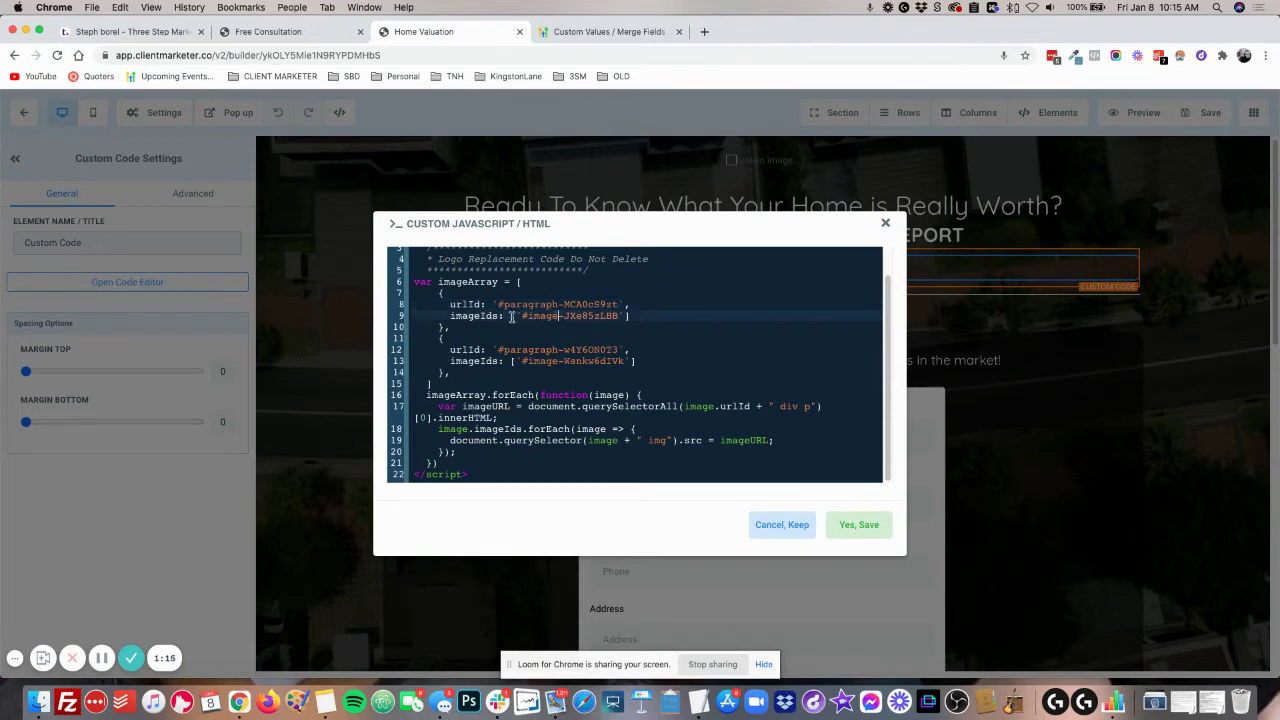
drag(520, 316, 615, 316)
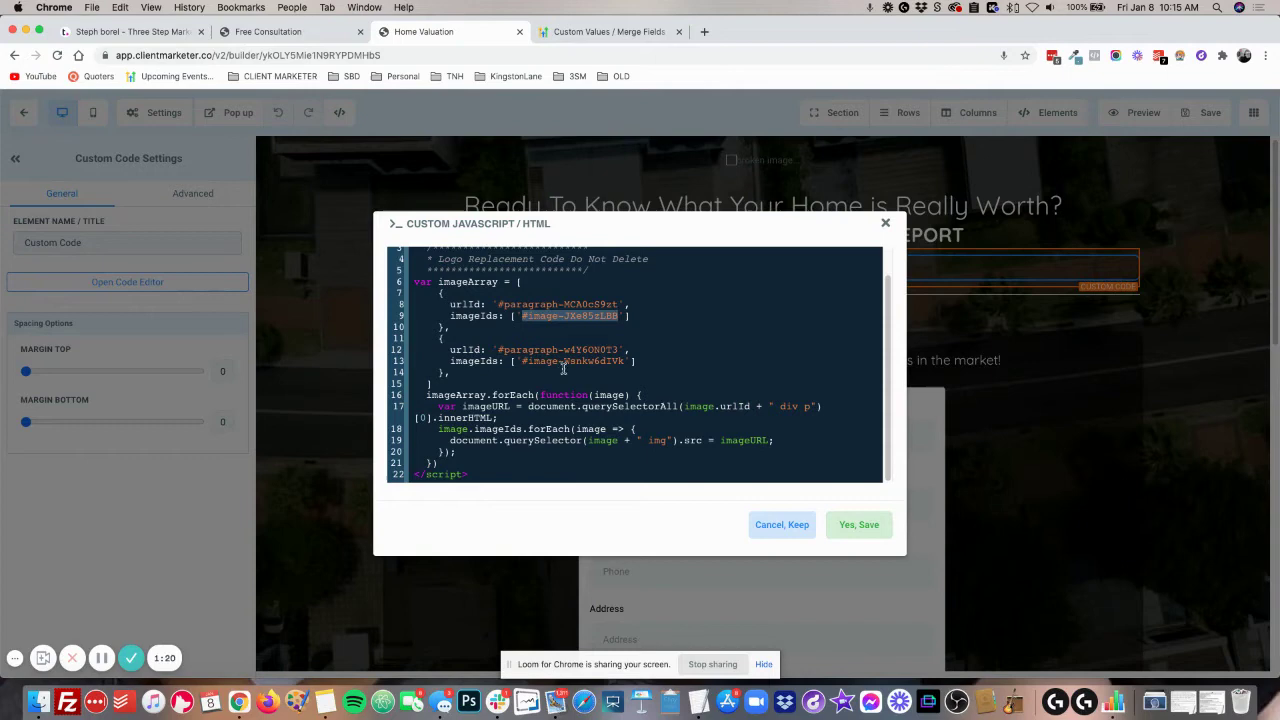
click(580, 315)
mouse_move(521, 316)
mouse_down()
mouse_move(616, 316)
mouse_move(517, 315)
mouse_up()
click(595, 318)
click(555, 317)
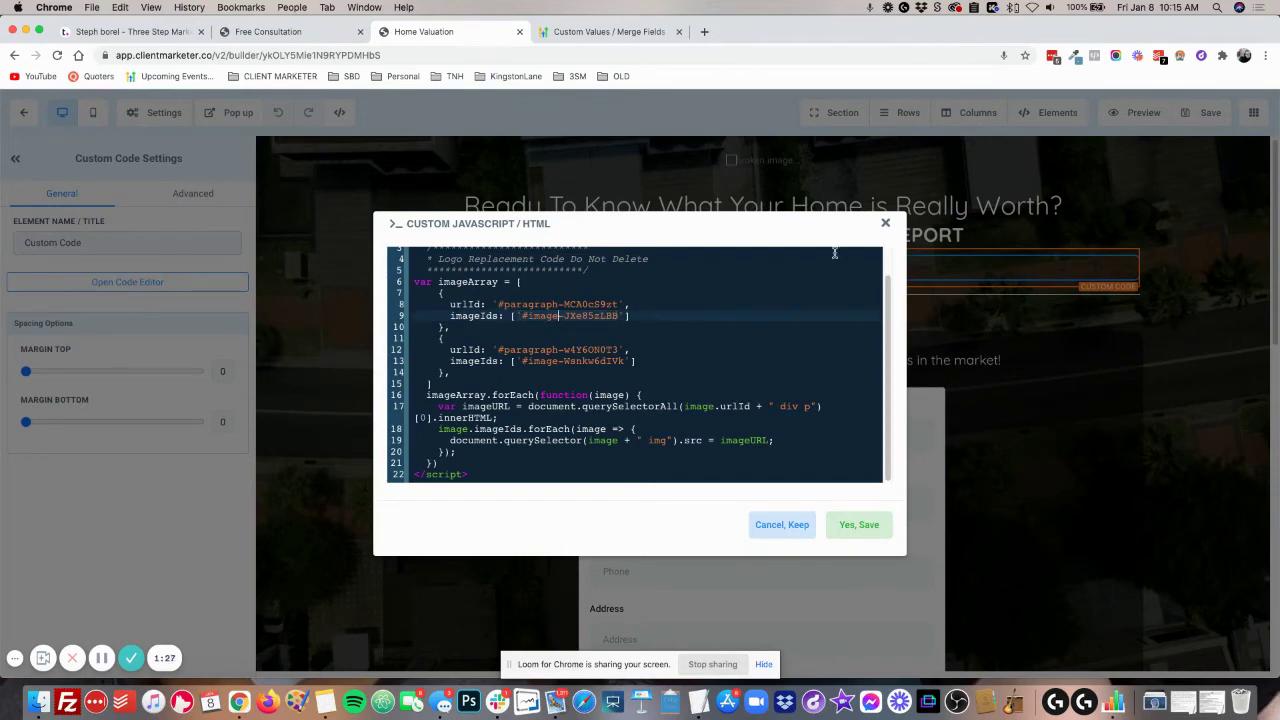
click(885, 223)
Show the header logo image's CSS selector and highlight it.
click(752, 162)
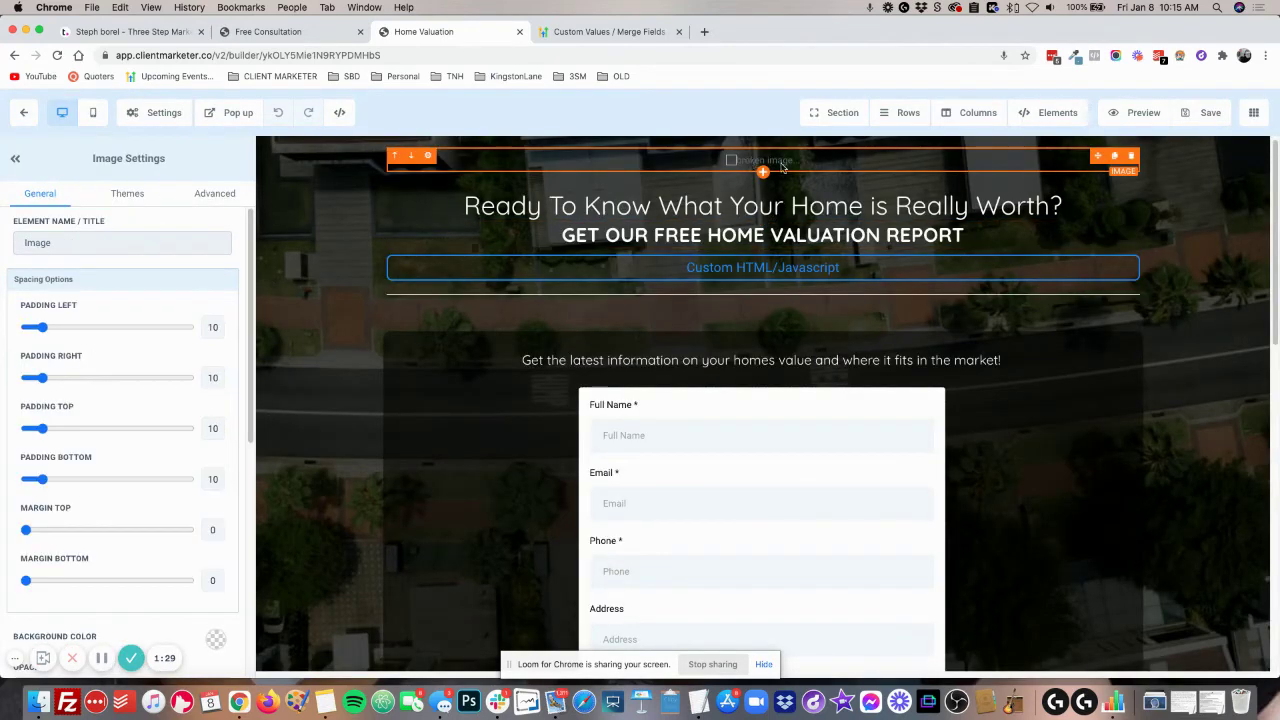
click(215, 194)
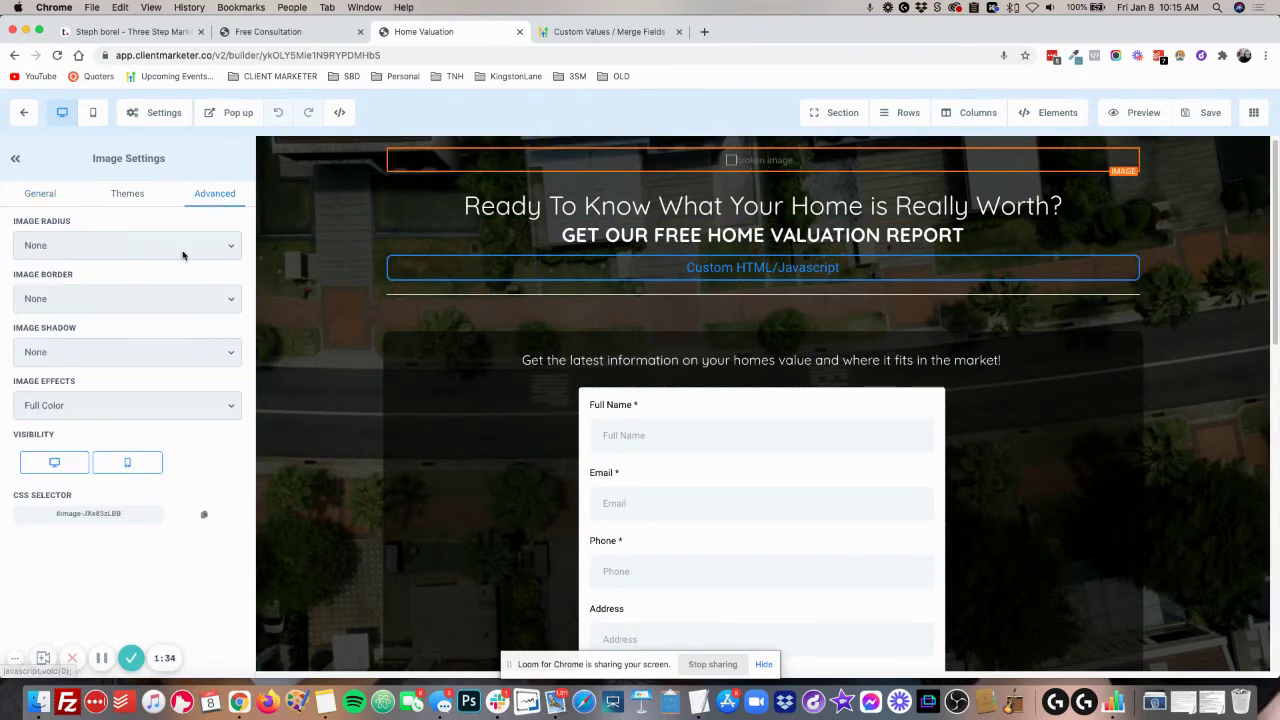
click(91, 516)
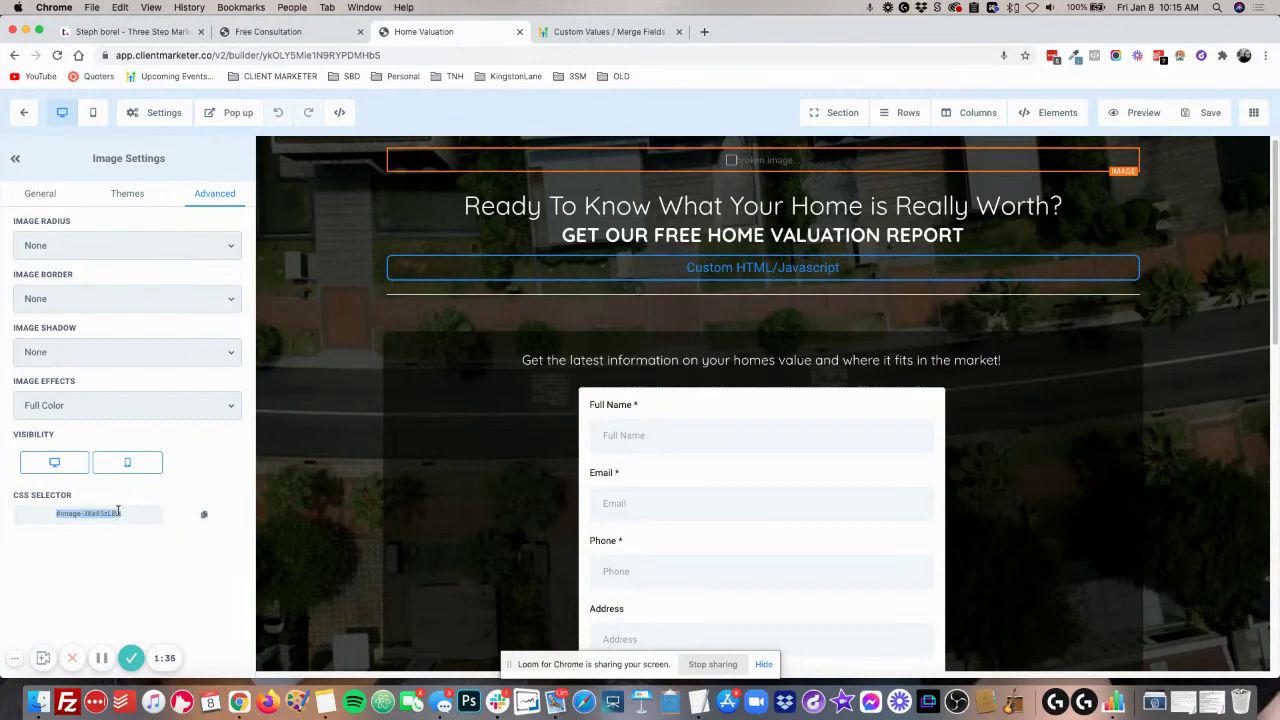
Reopen the logo replacement script, compare the first entry's image ID and paragraph ID, and close the code.
click(694, 278)
click(160, 284)
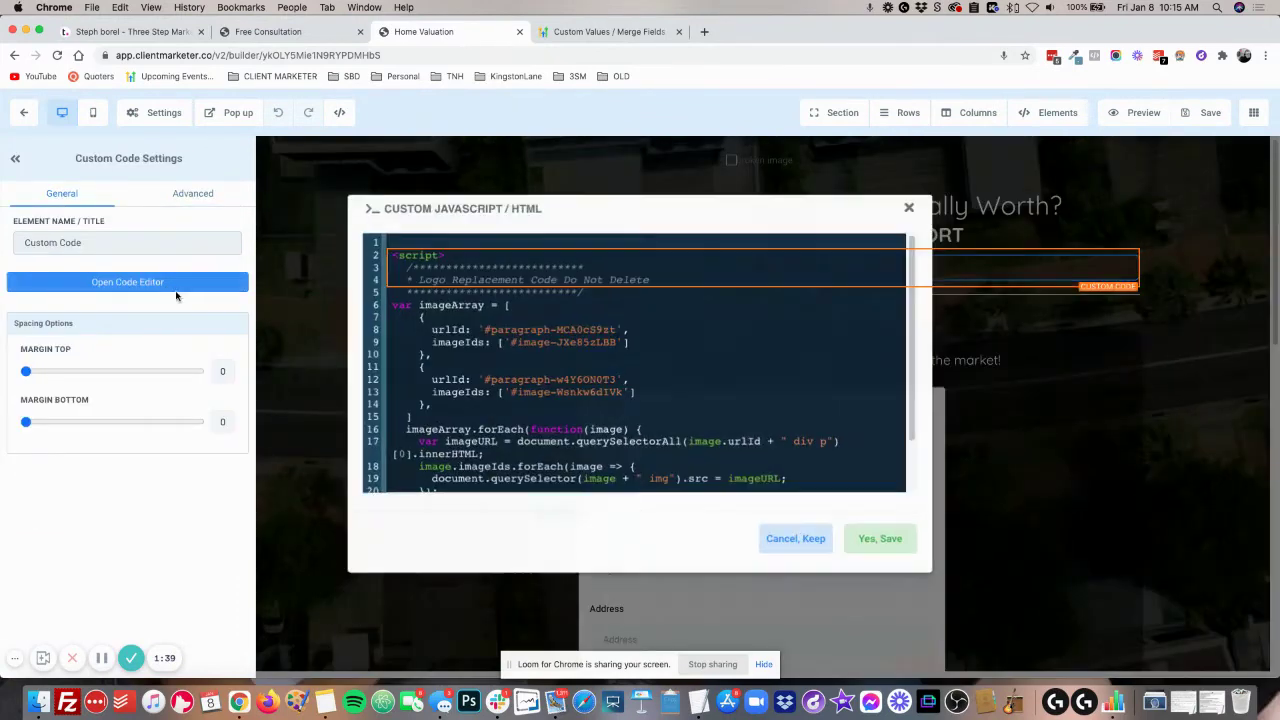
mouse_move(618, 336)
mouse_down()
mouse_move(539, 346)
mouse_move(618, 347)
mouse_move(521, 346)
mouse_move(528, 334)
mouse_move(620, 335)
mouse_up()
click(540, 346)
click(596, 346)
click(547, 334)
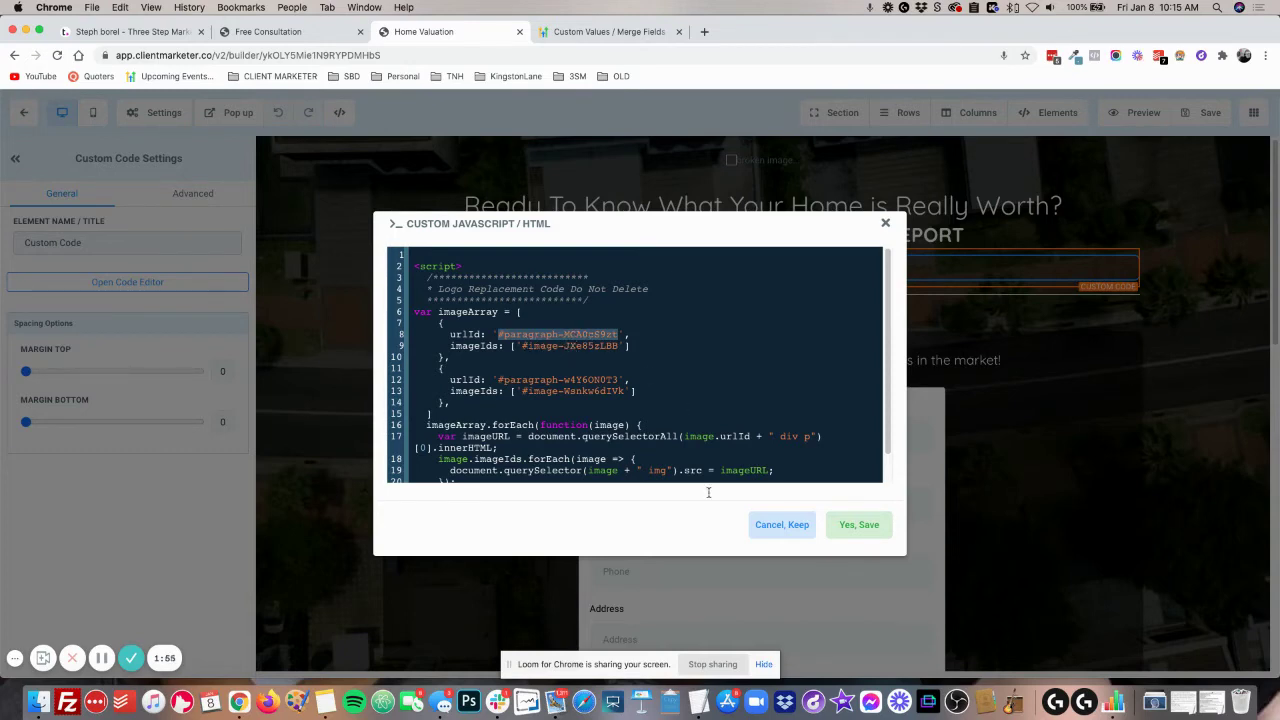
click(885, 224)
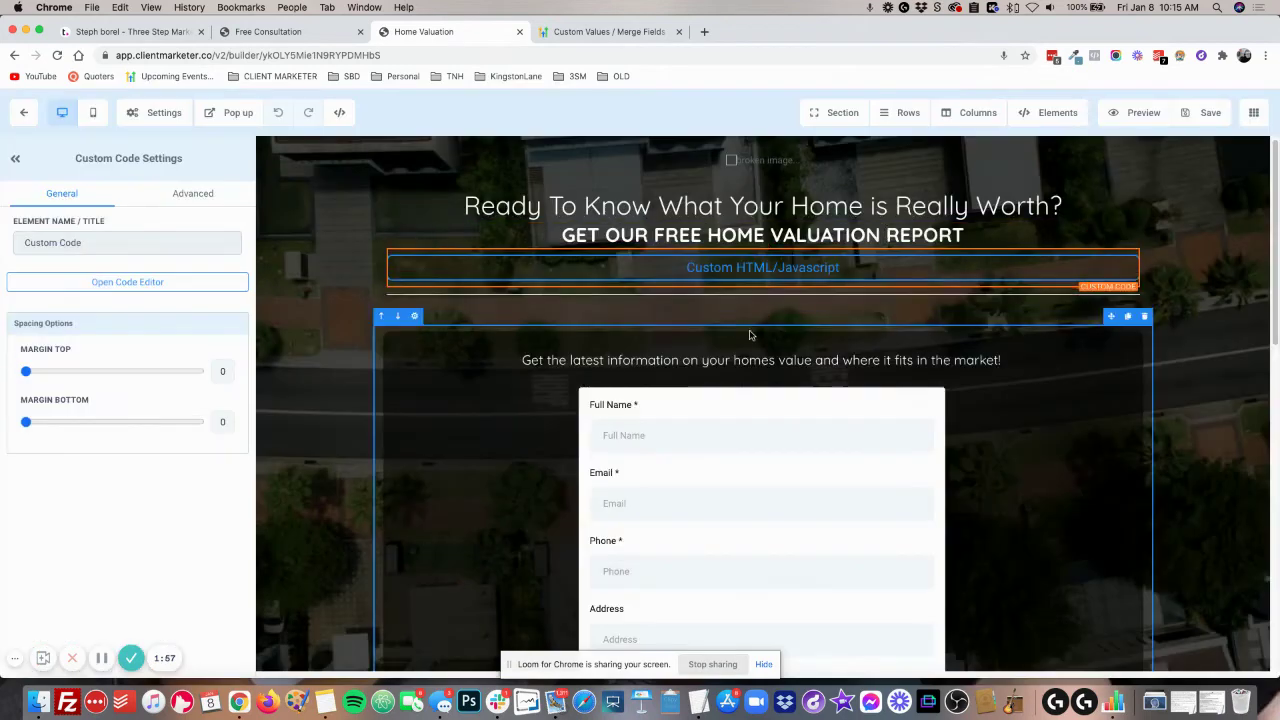
Inspect the two footer paragraphs holding the account_logo_image_url and account_light_logo_image_url custom values.
scroll(780, 350, down, 10)
click(740, 603)
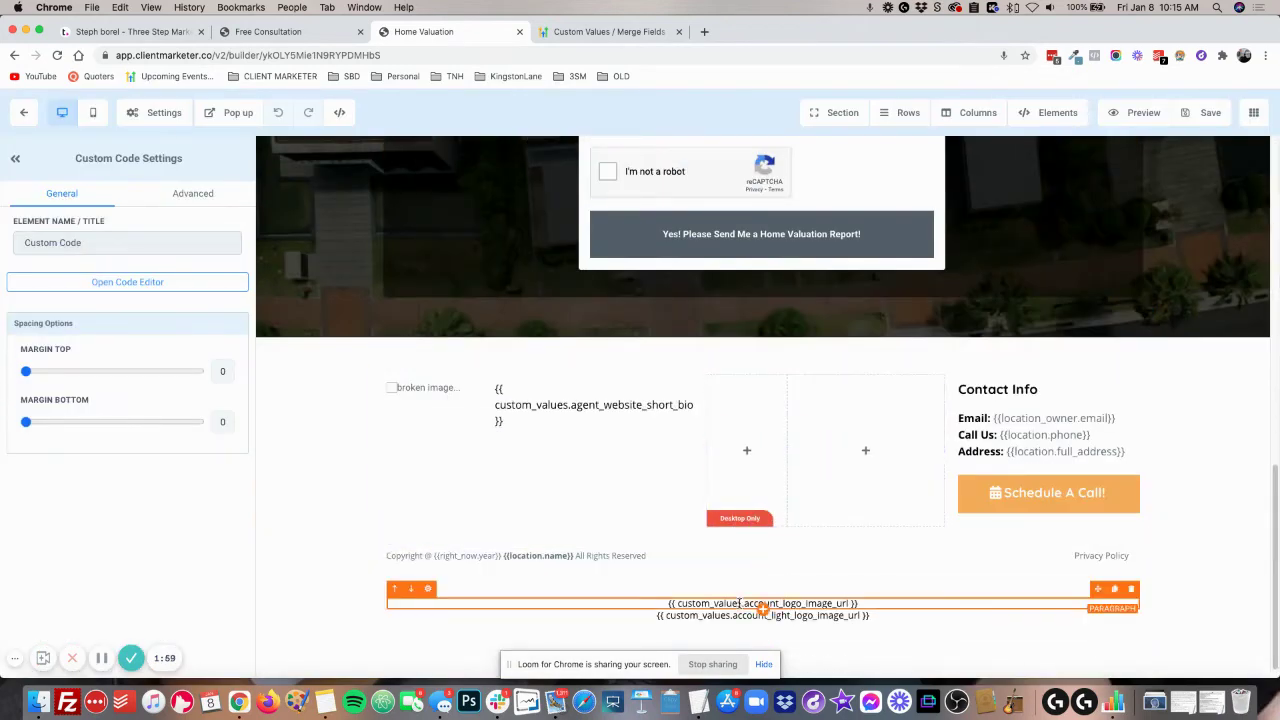
click(727, 605)
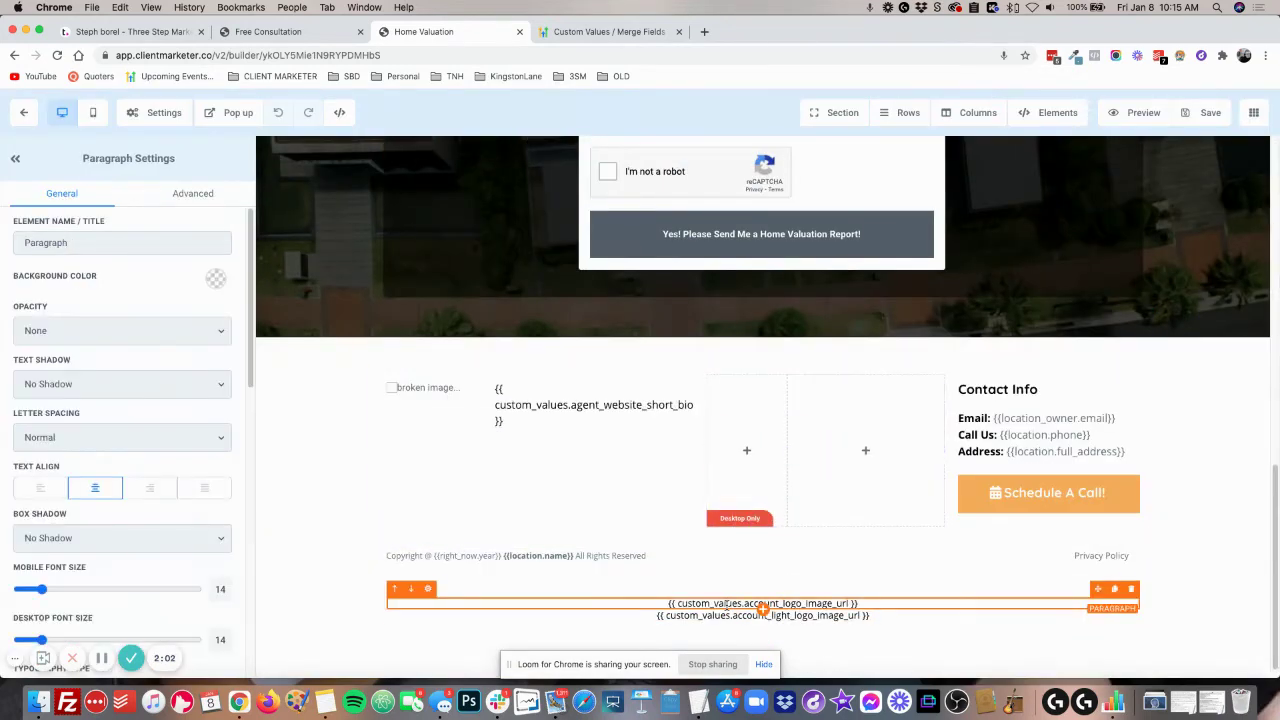
click(727, 603)
click(873, 601)
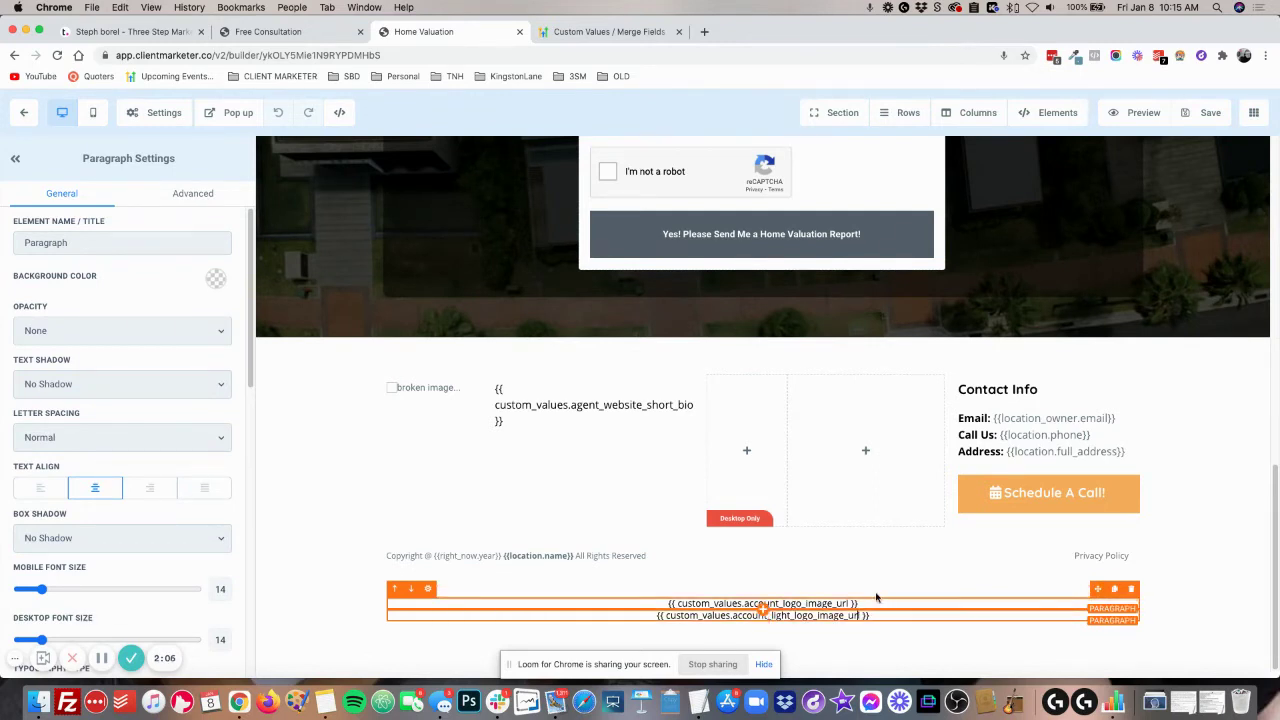
click(868, 616)
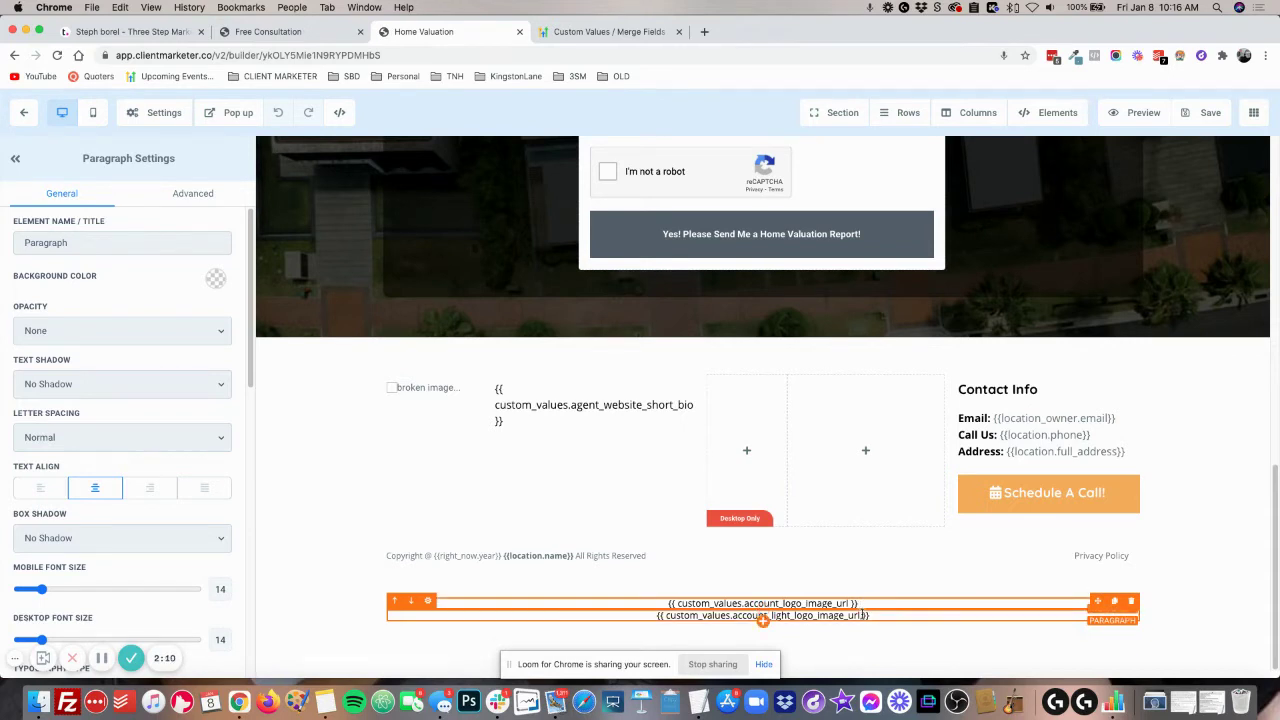
click(864, 603)
click(866, 615)
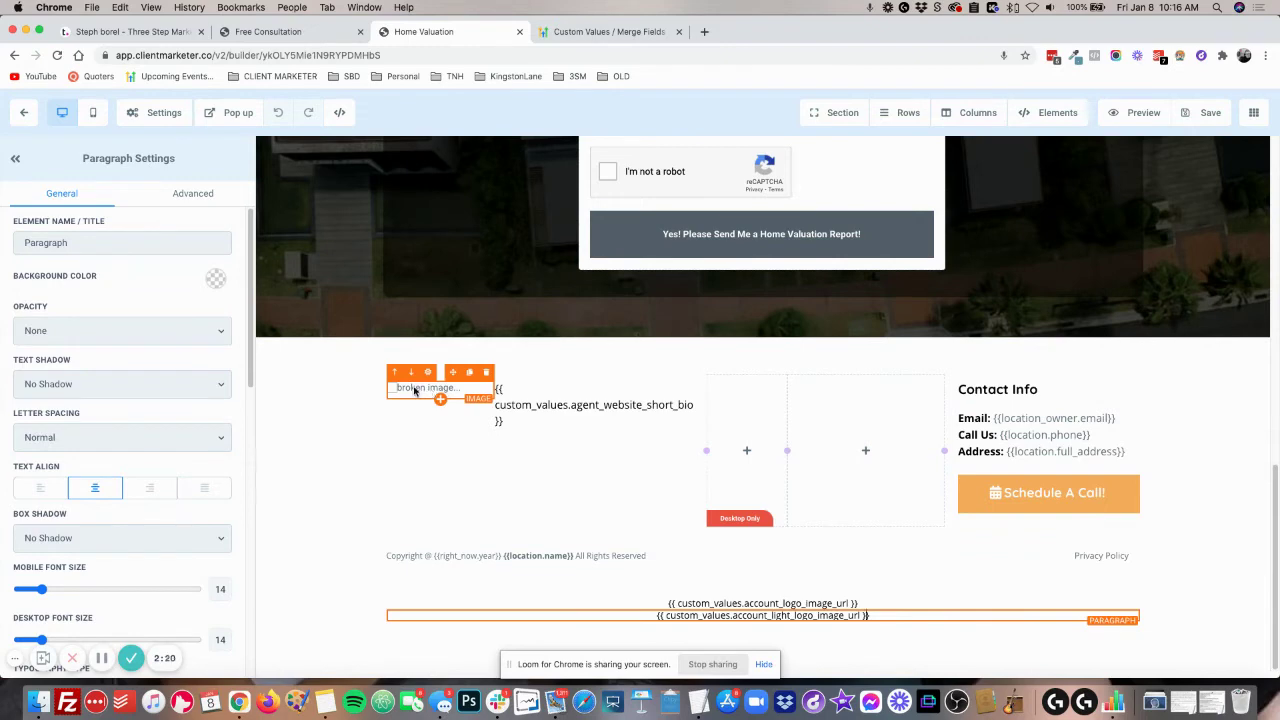
Show the CSS selector of the account_light_logo_image_url paragraph in the footer and highlight it.
scroll(437, 391, up, 15)
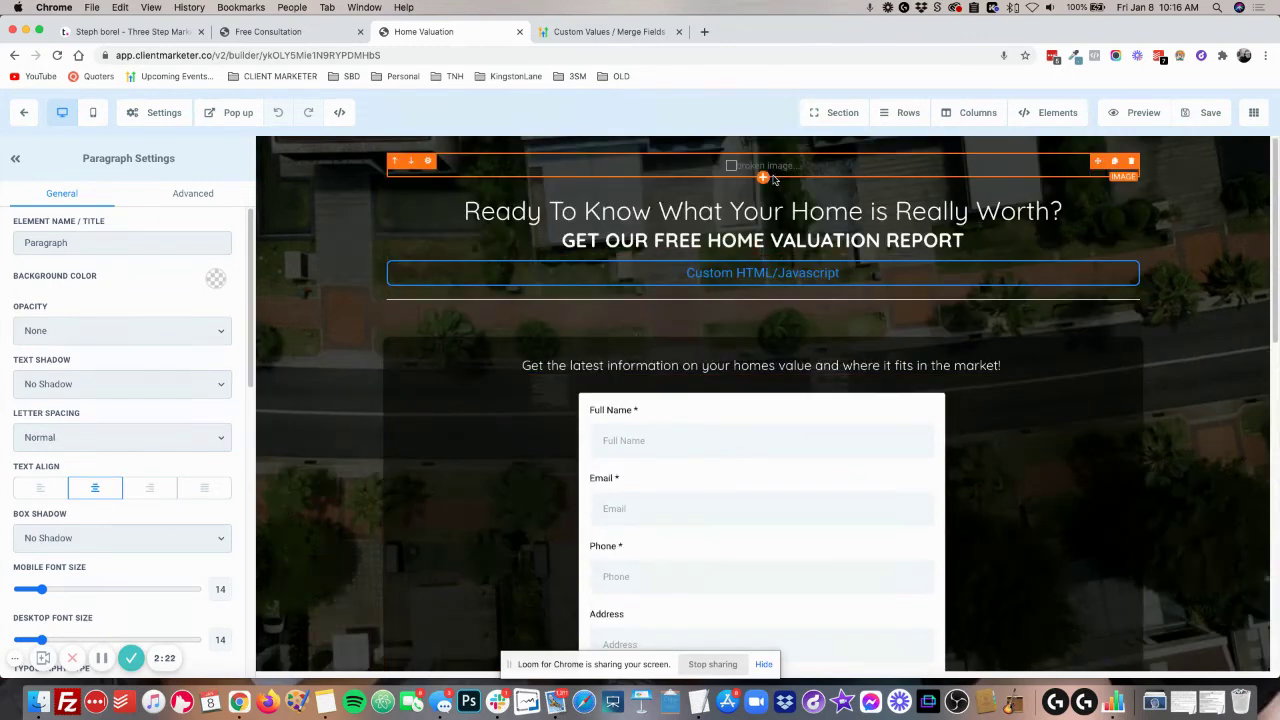
scroll(720, 434, down, 15)
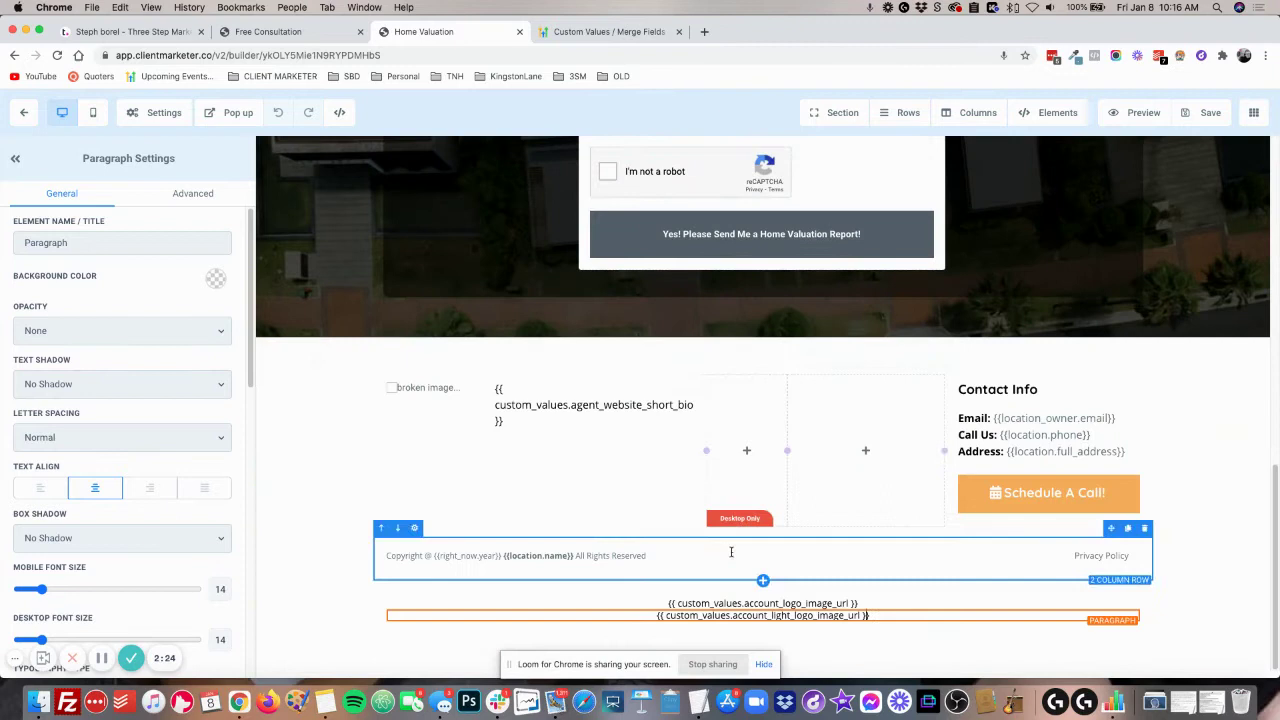
click(819, 616)
click(214, 194)
click(117, 517)
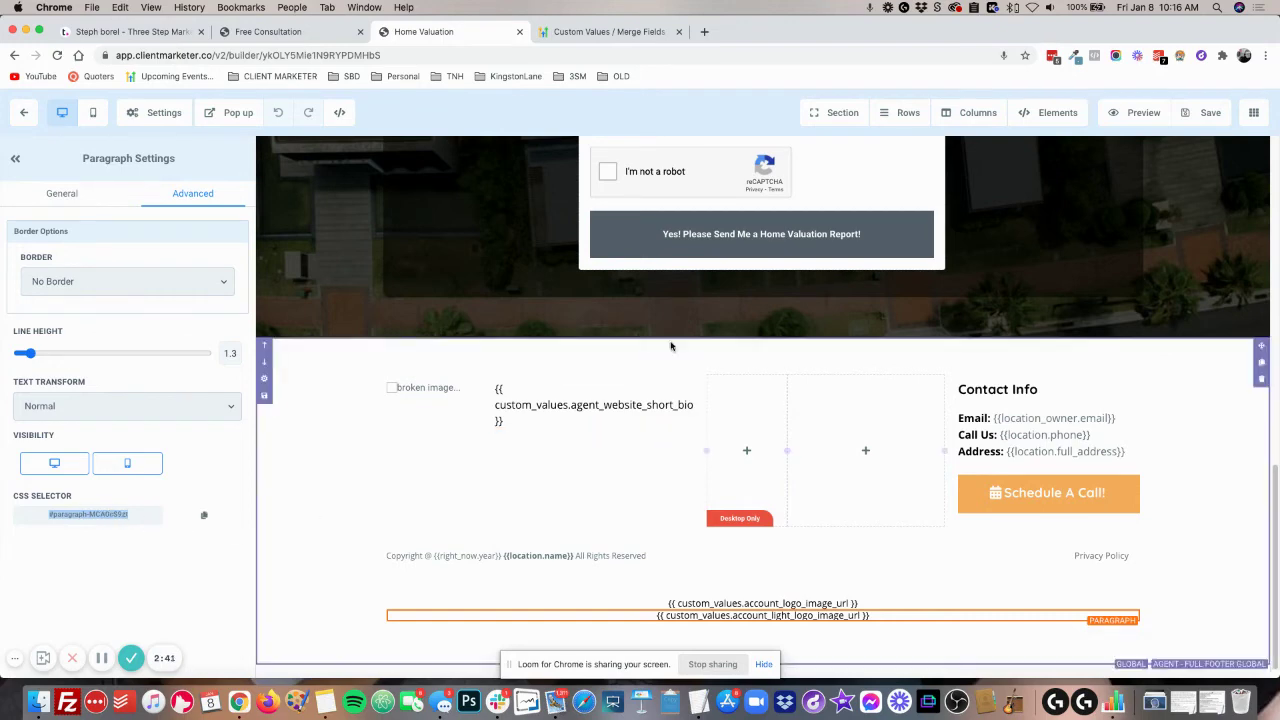
Reopen the logo replacement script in the header's custom code element and highlight the first entry's urlId paragraph selector.
scroll(671, 343, up, 15)
click(722, 278)
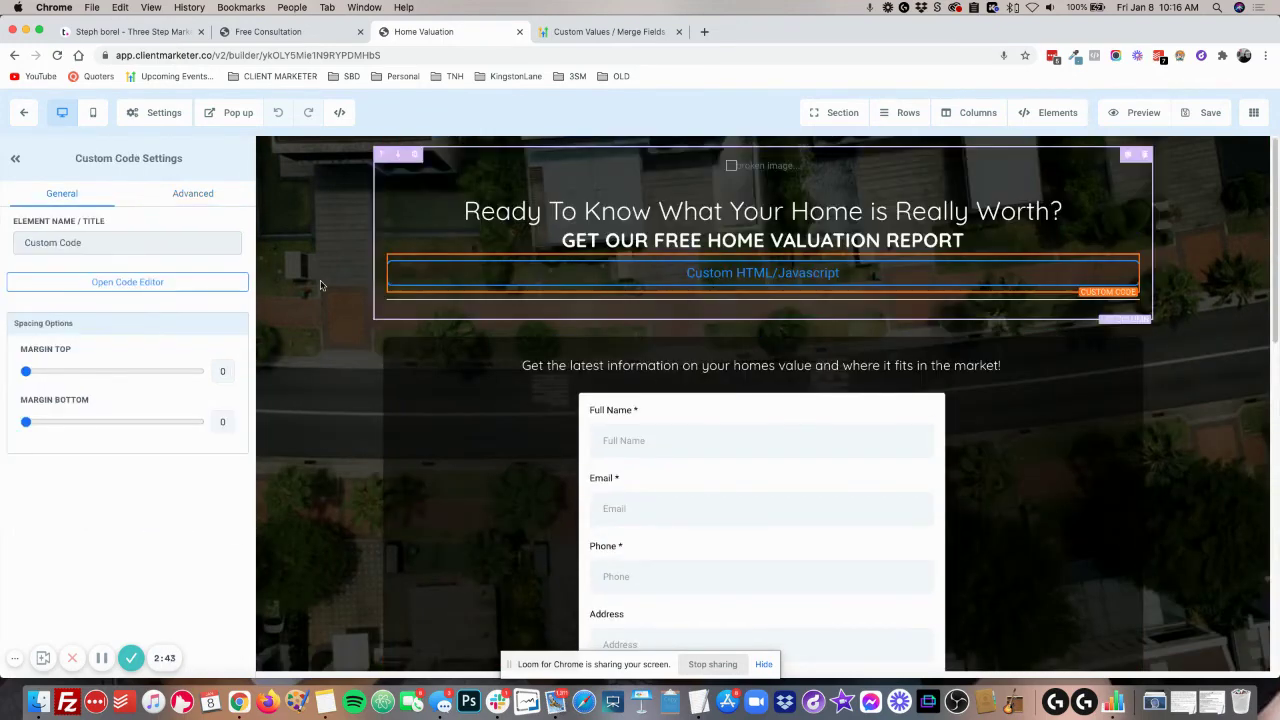
click(150, 284)
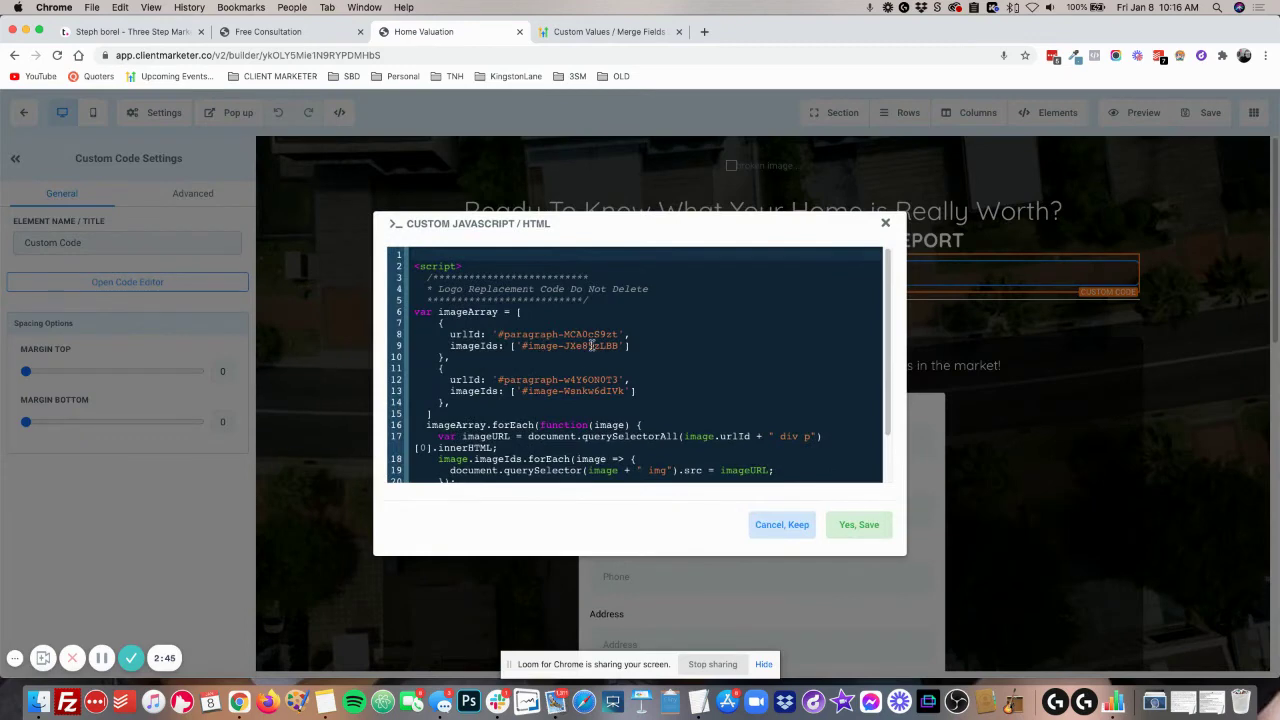
mouse_move(499, 328)
mouse_down()
mouse_move(608, 333)
mouse_move(496, 333)
mouse_up()
click(597, 333)
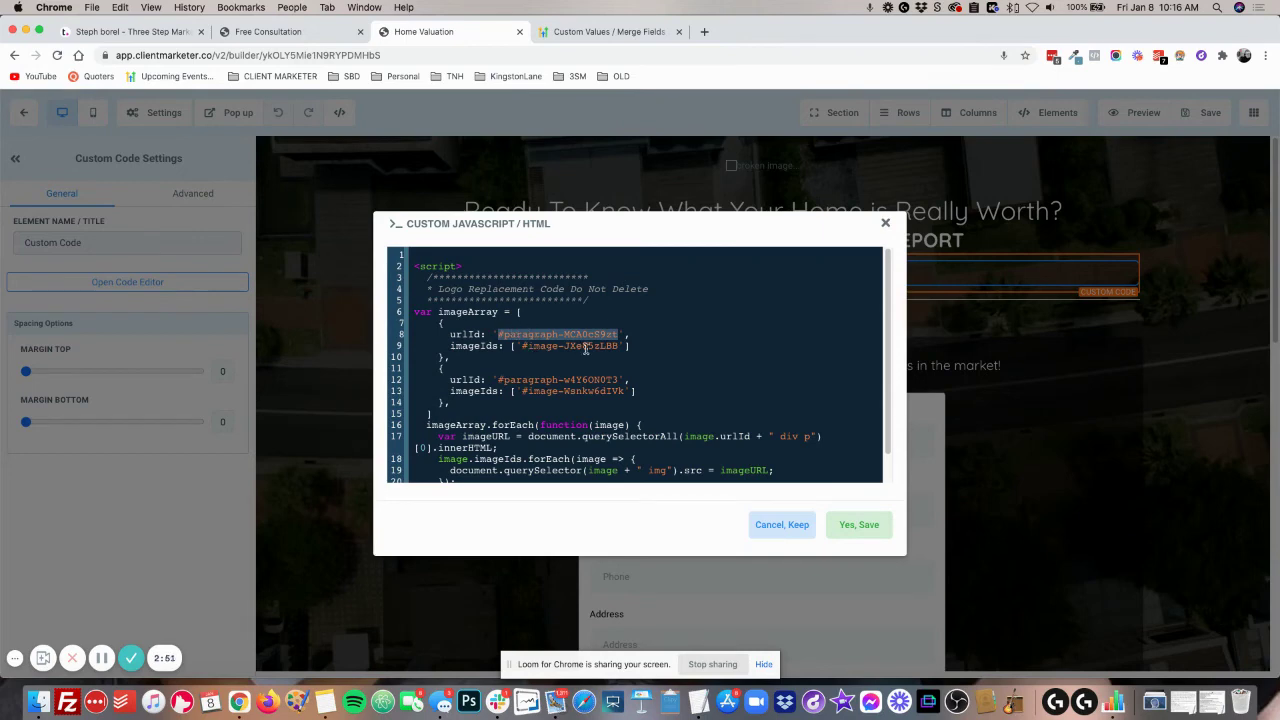
Highlight the second entry's urlId paragraph selector in the script and close the code without saving.
click(542, 381)
drag(513, 382, 607, 382)
click(607, 382)
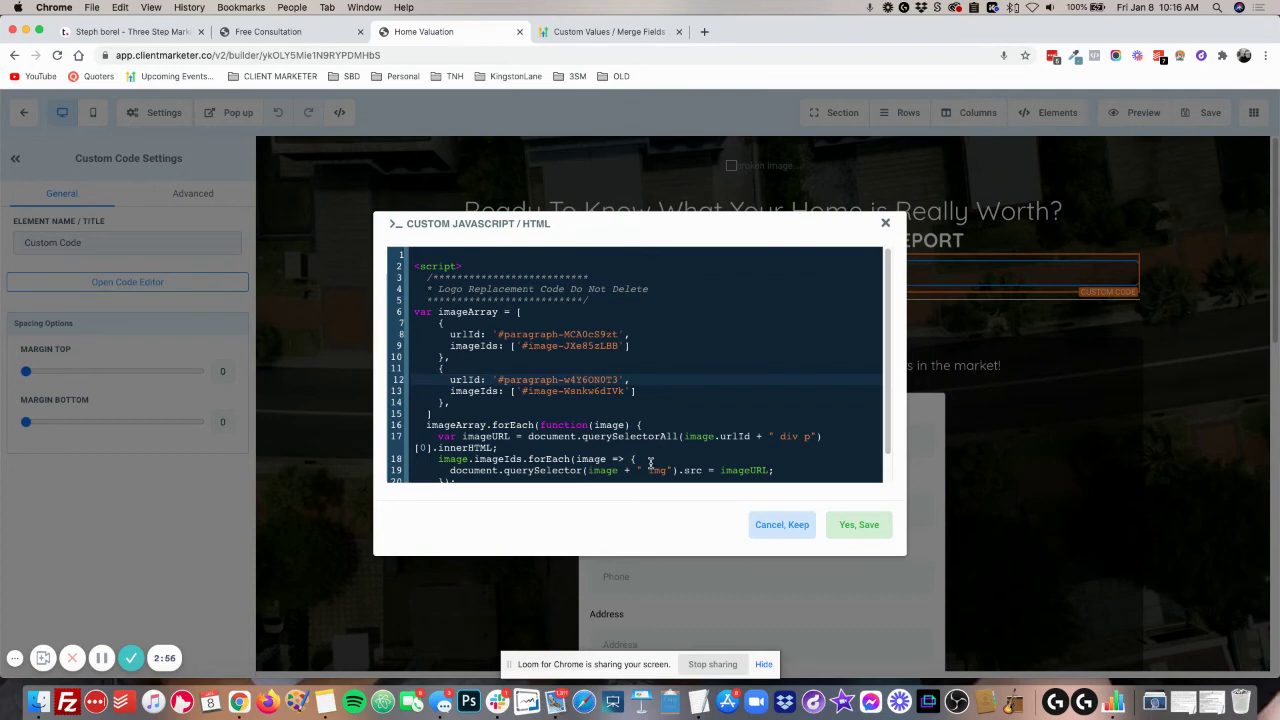
click(886, 225)
Hide the footer's account_logo_image_url and account_light_logo_image_url paragraphs through element management, and close the element list.
scroll(800, 370, down, 10)
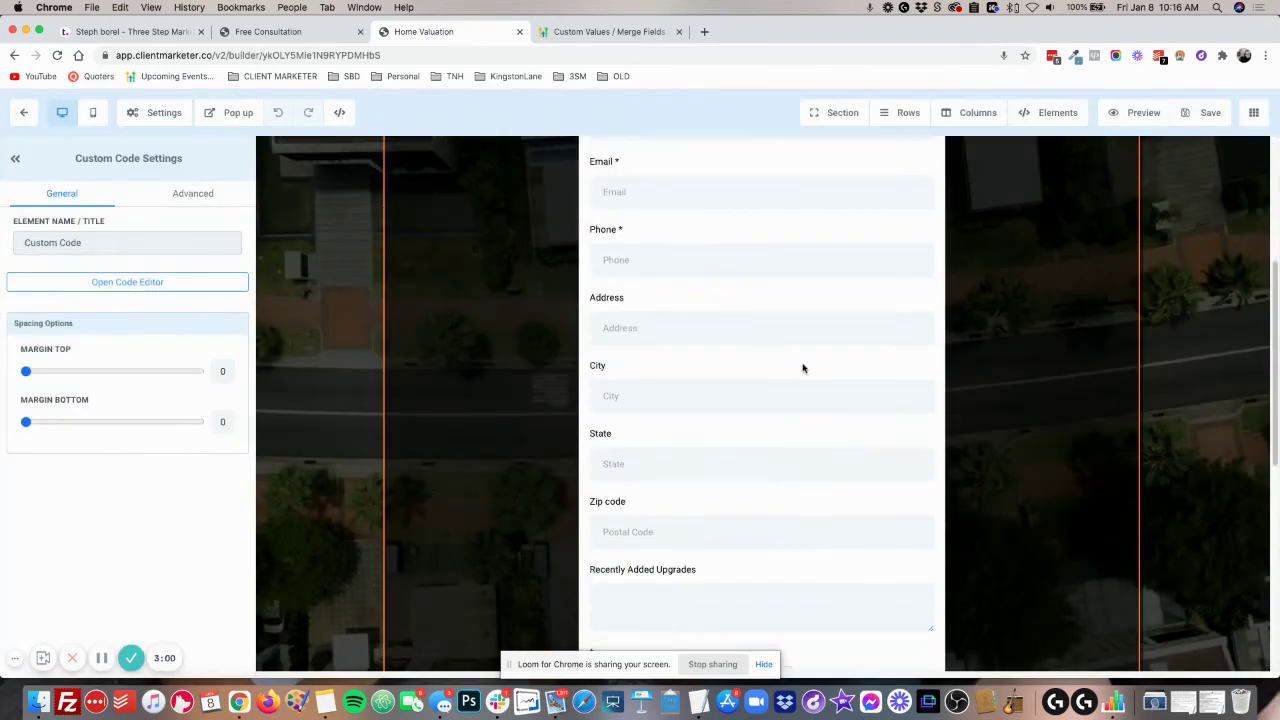
scroll(790, 417, down, 1)
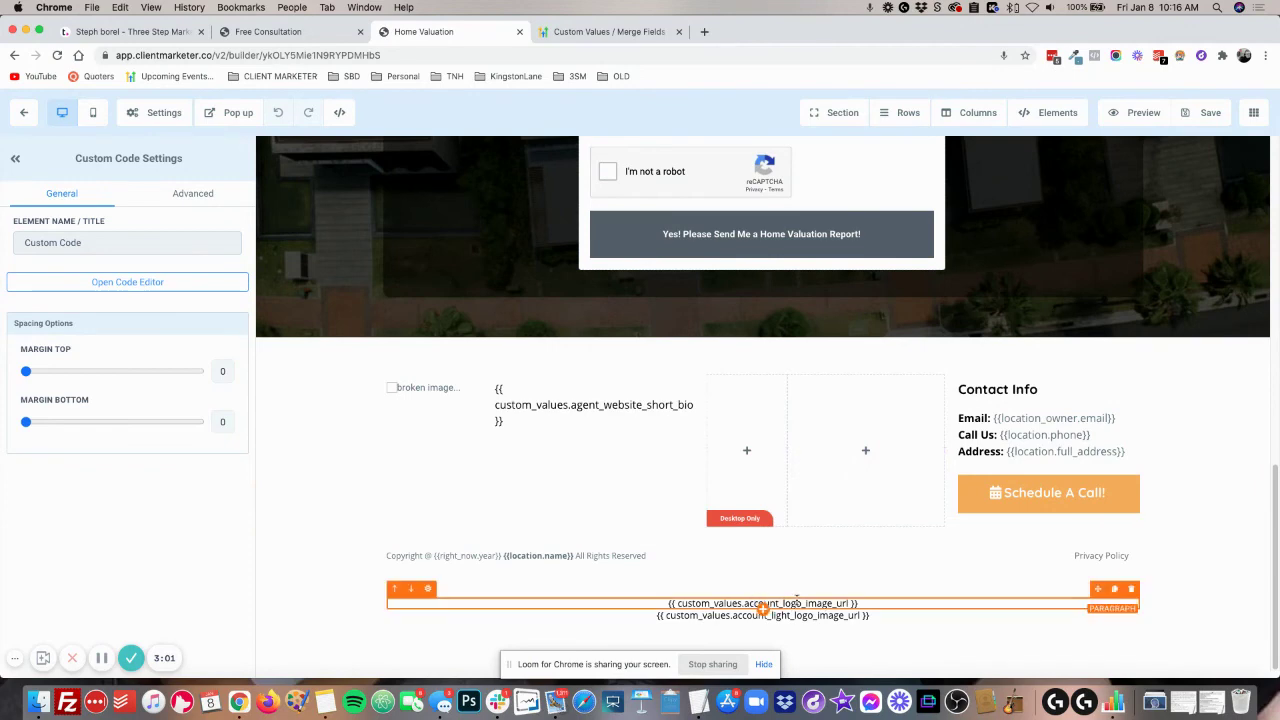
click(830, 603)
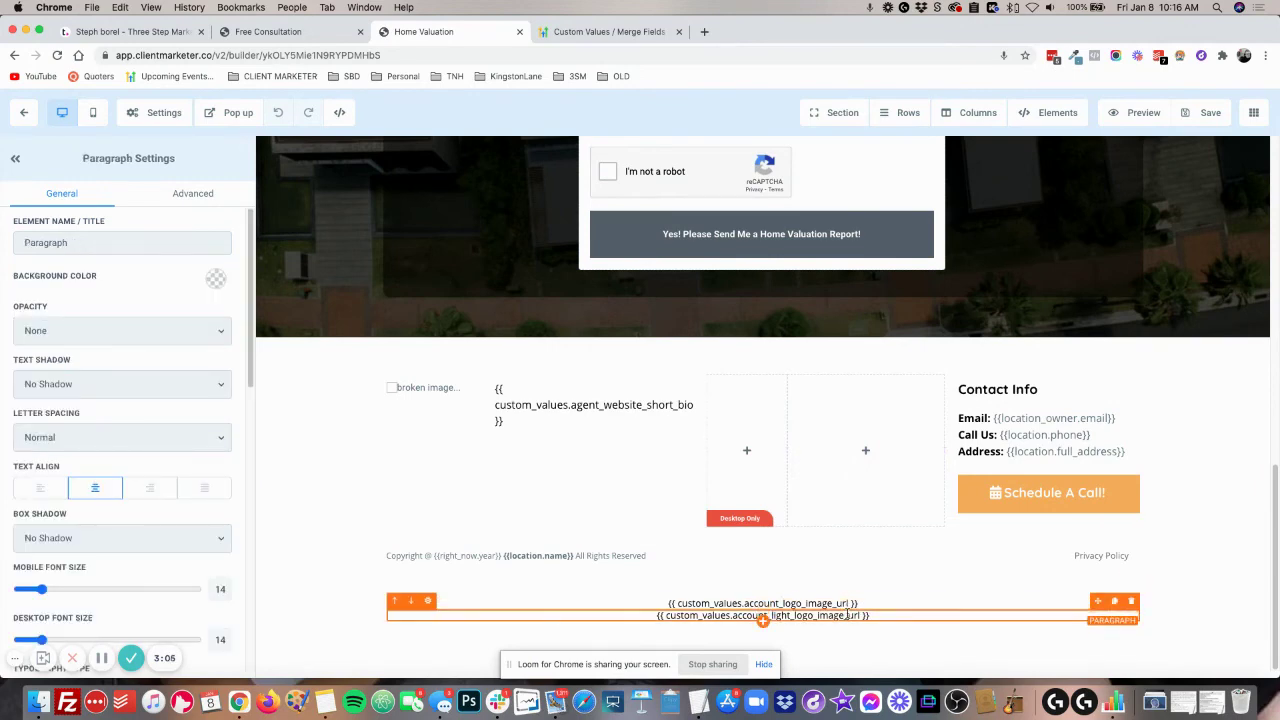
click(1050, 112)
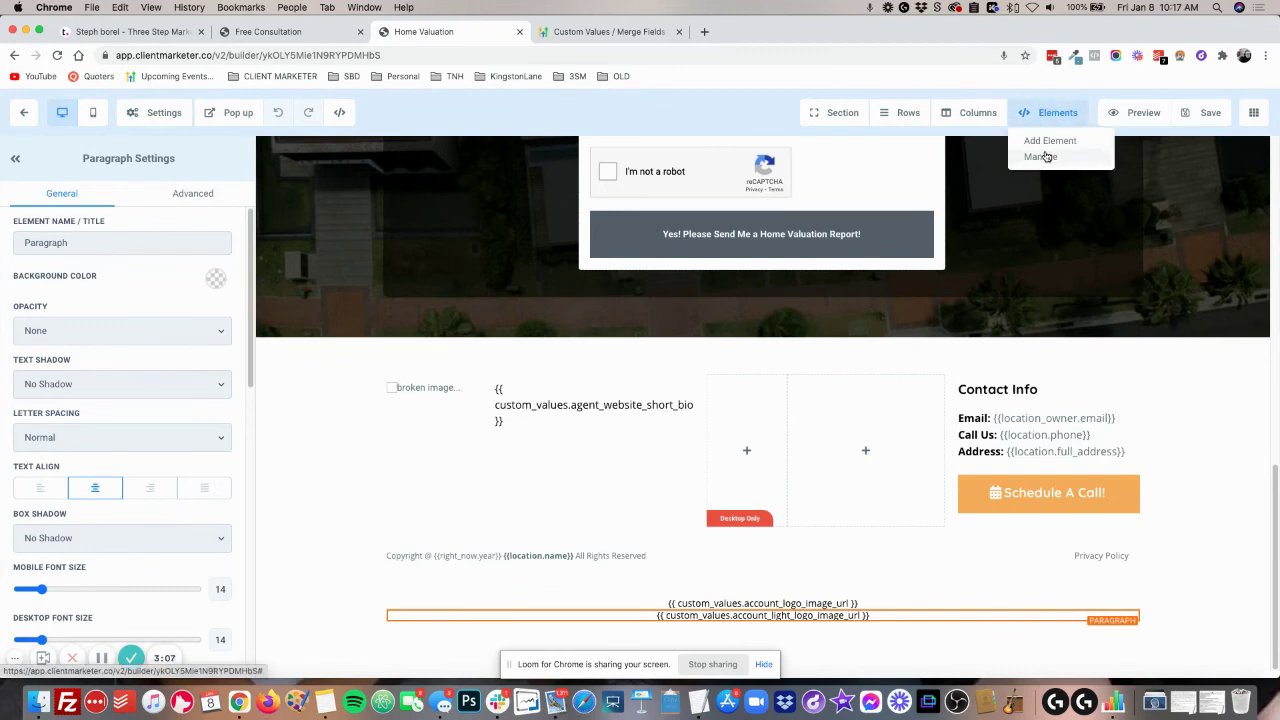
click(1045, 156)
scroll(1100, 400, down, 3)
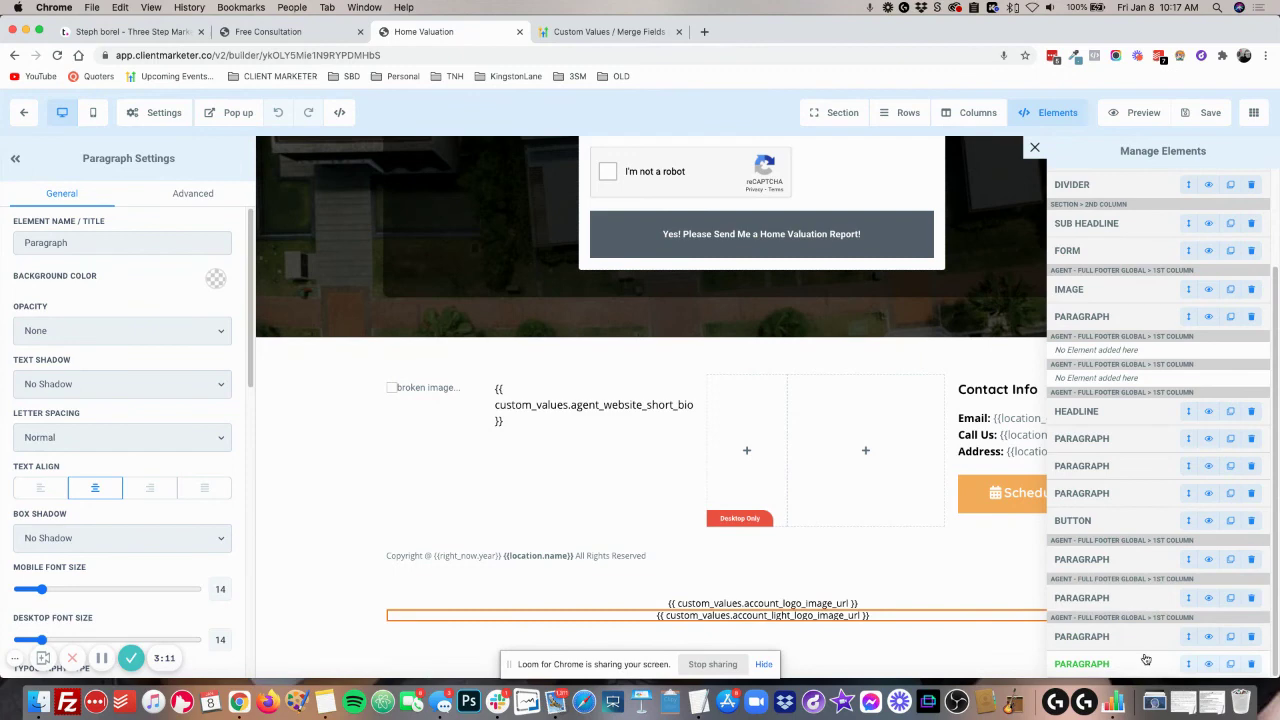
click(1208, 636)
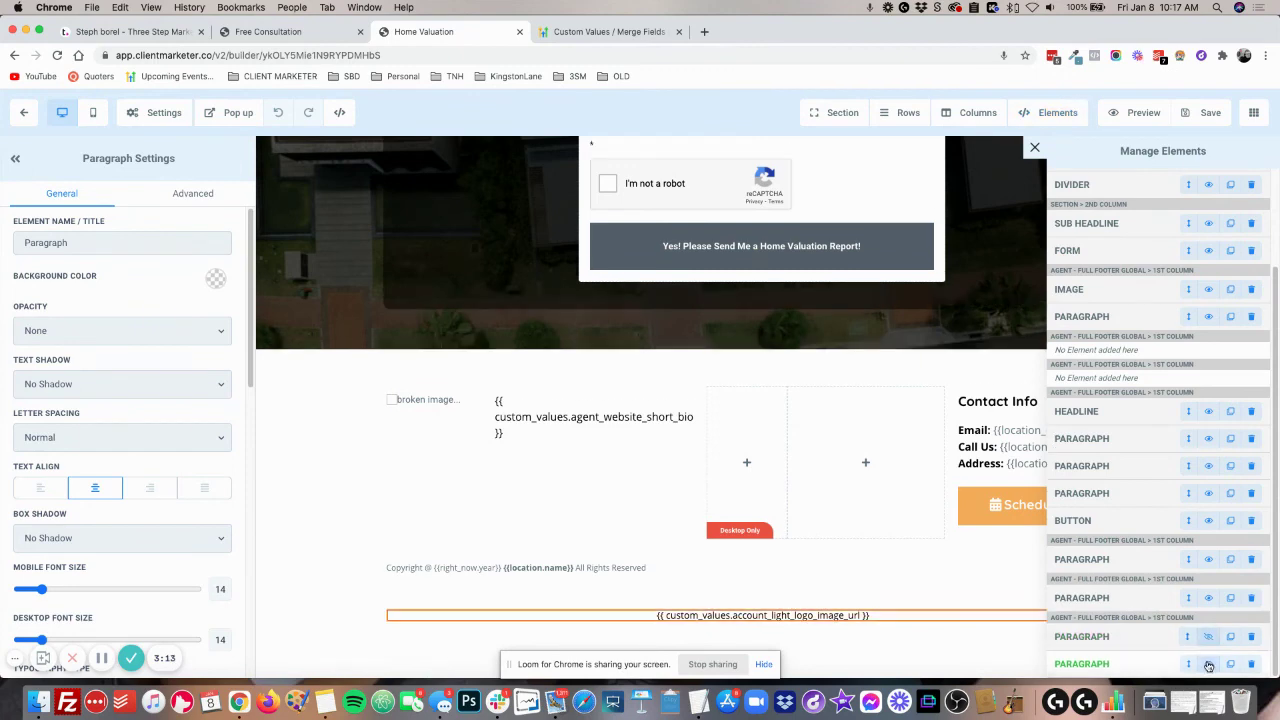
click(1208, 665)
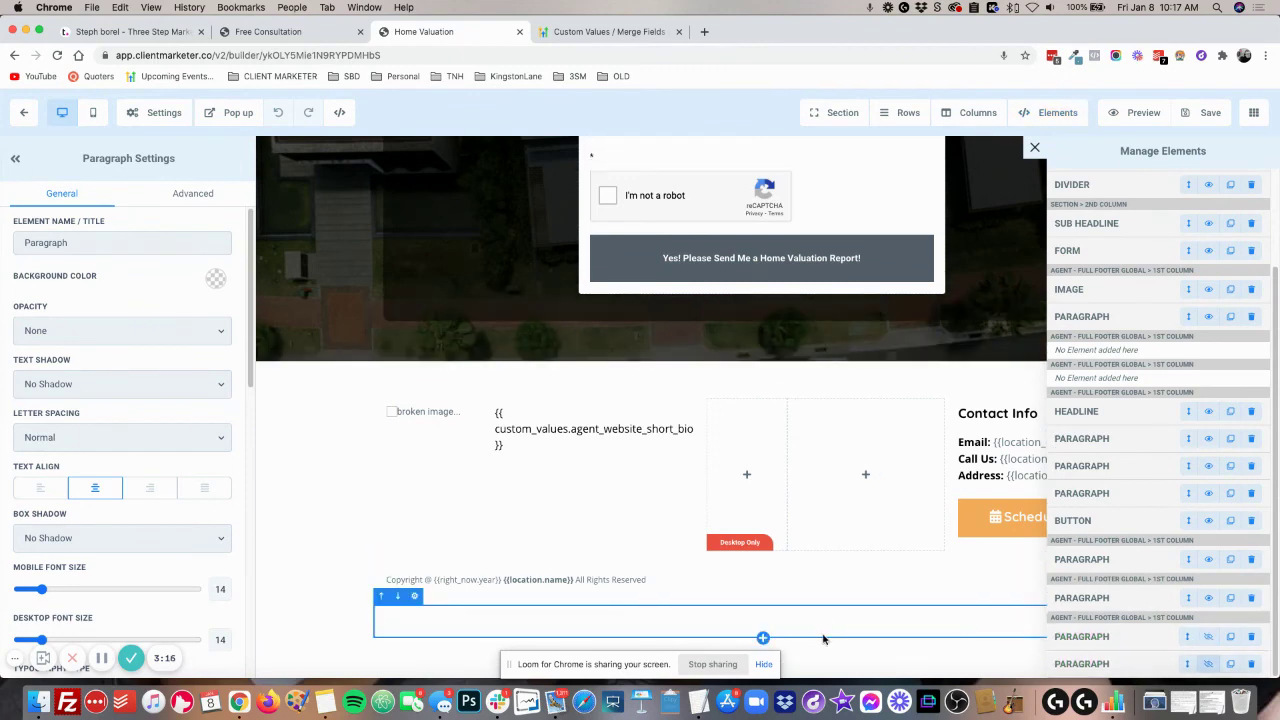
click(1158, 252)
click(1035, 147)
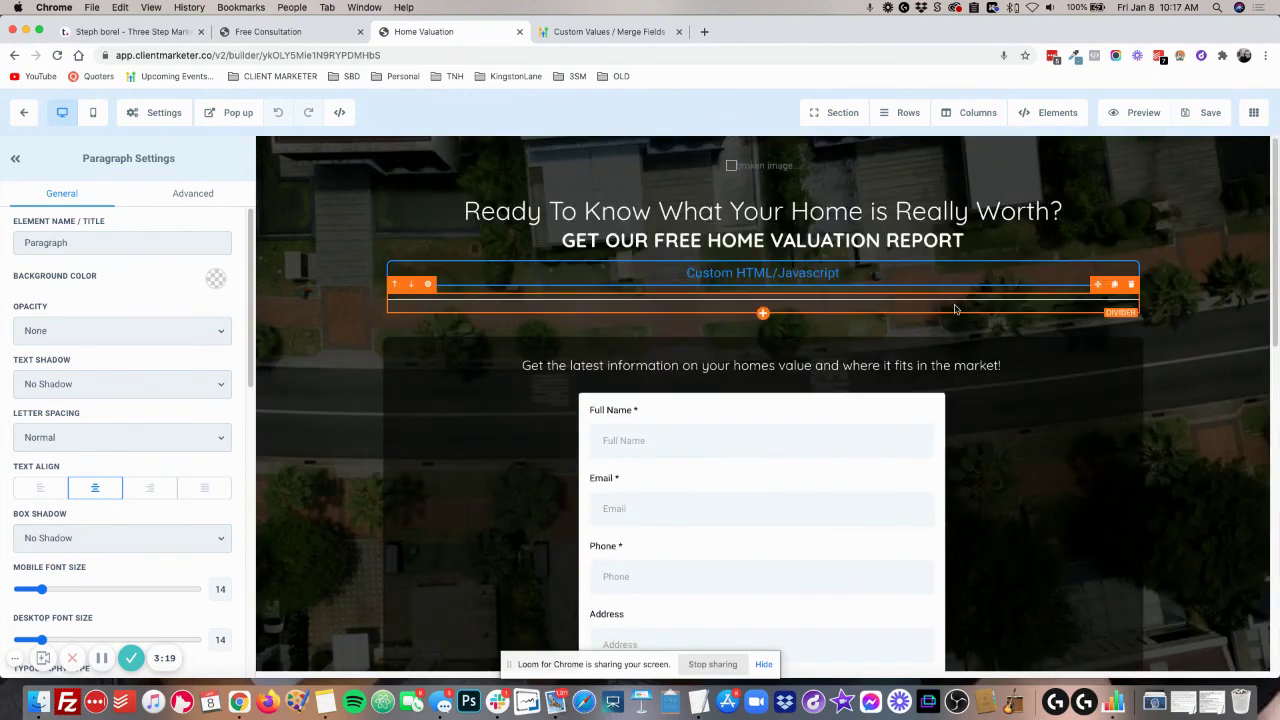